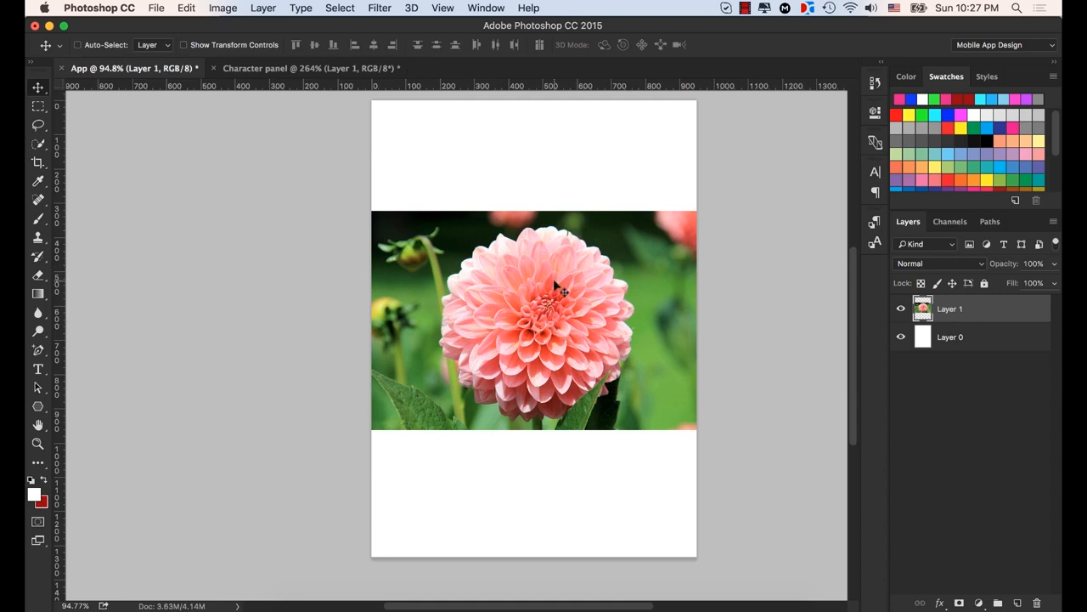
Scale the flower image on Layer 1 down to a small thumbnail near the canvas center with Free Transform.
key(super+t)
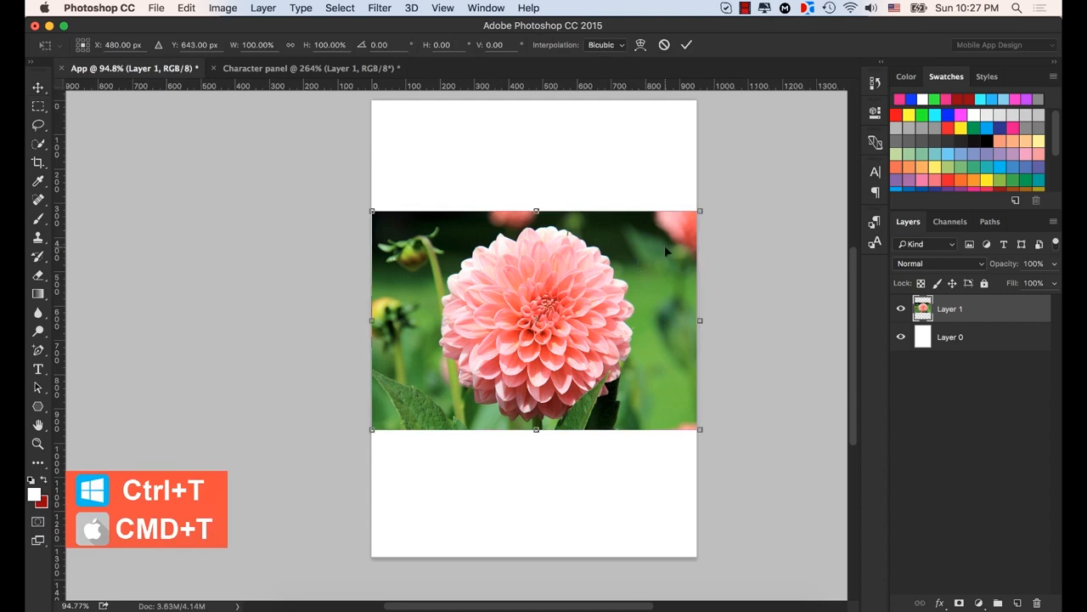
drag(700, 210, 556, 344)
click(685, 47)
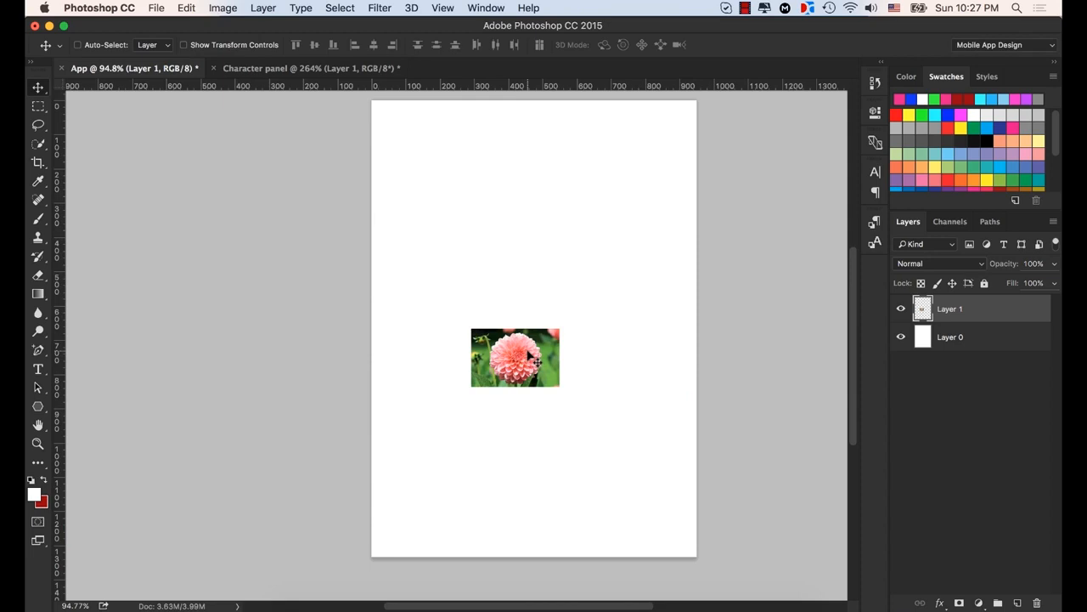
Enlarge the small flower image with Free Transform until it spans the full canvas width.
key(super+t)
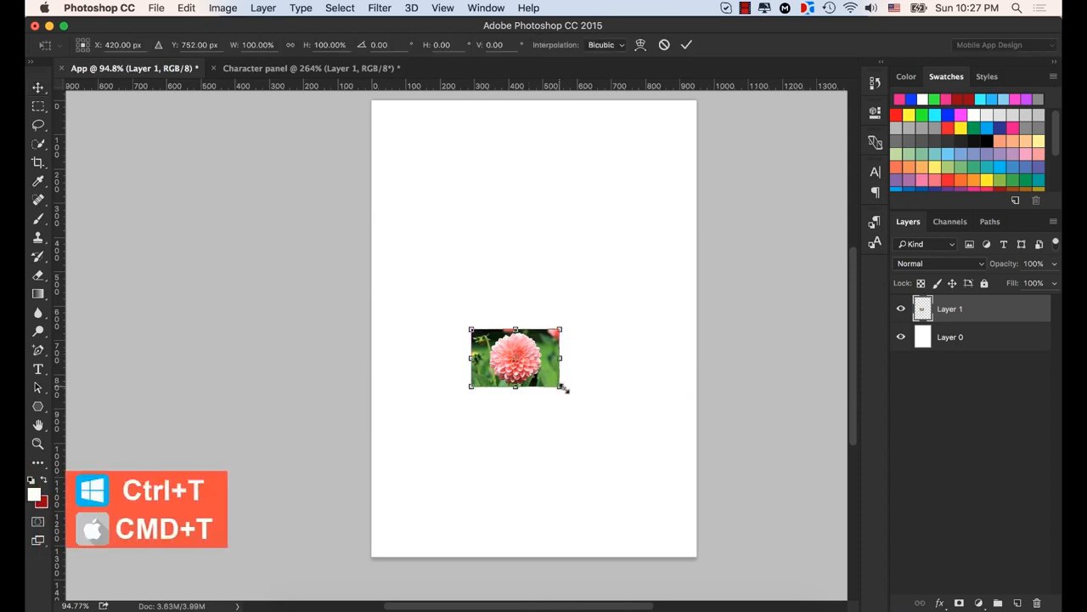
drag(565, 388, 693, 482)
click(687, 45)
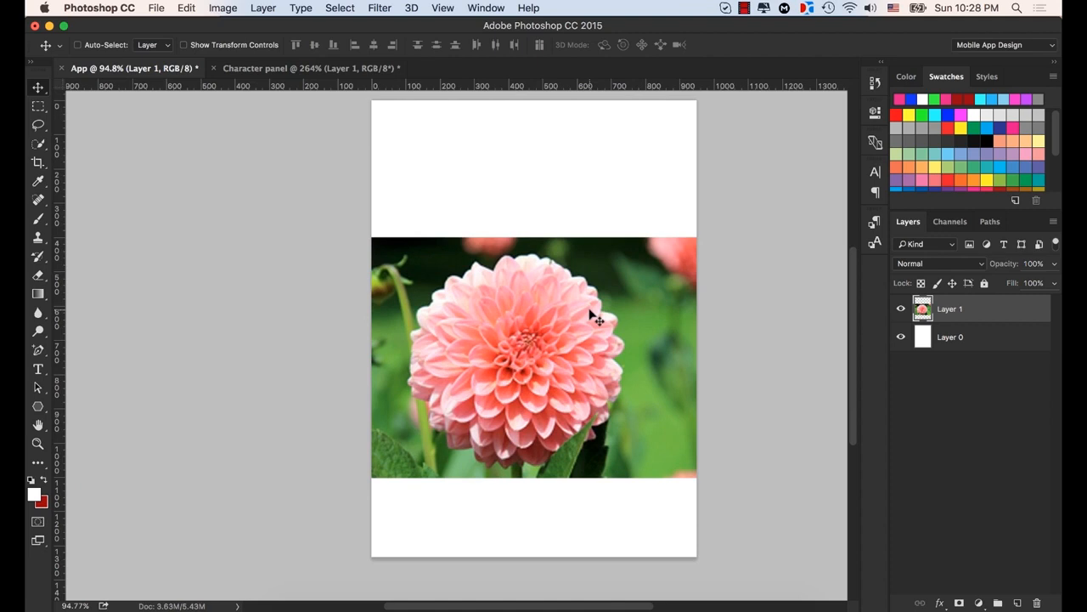
Revert the document to the first Move state in its history, discarding both Free Transform edits.
click(874, 84)
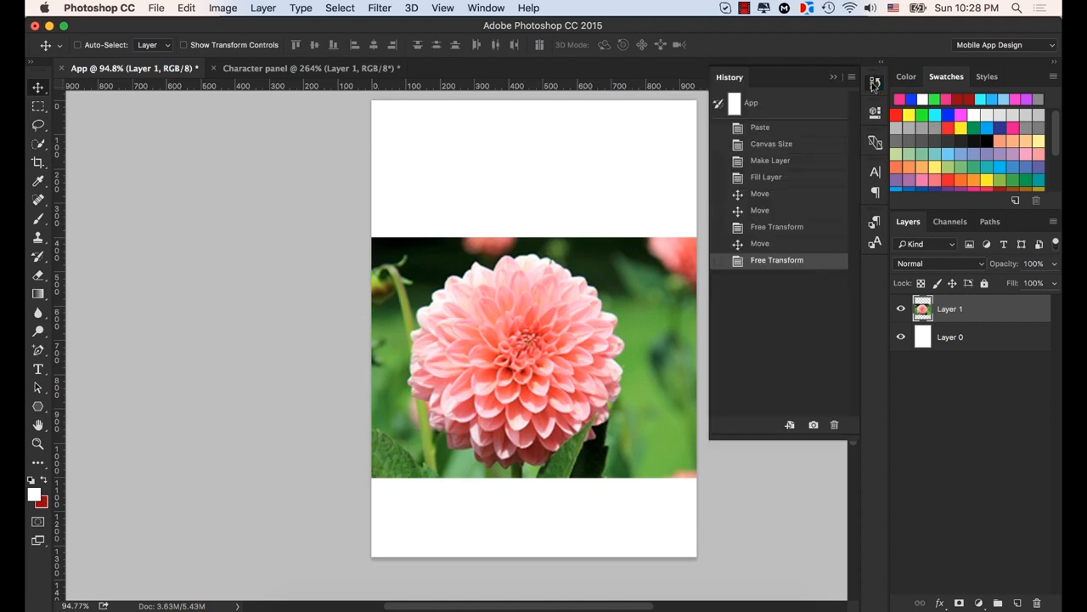
click(774, 179)
click(773, 194)
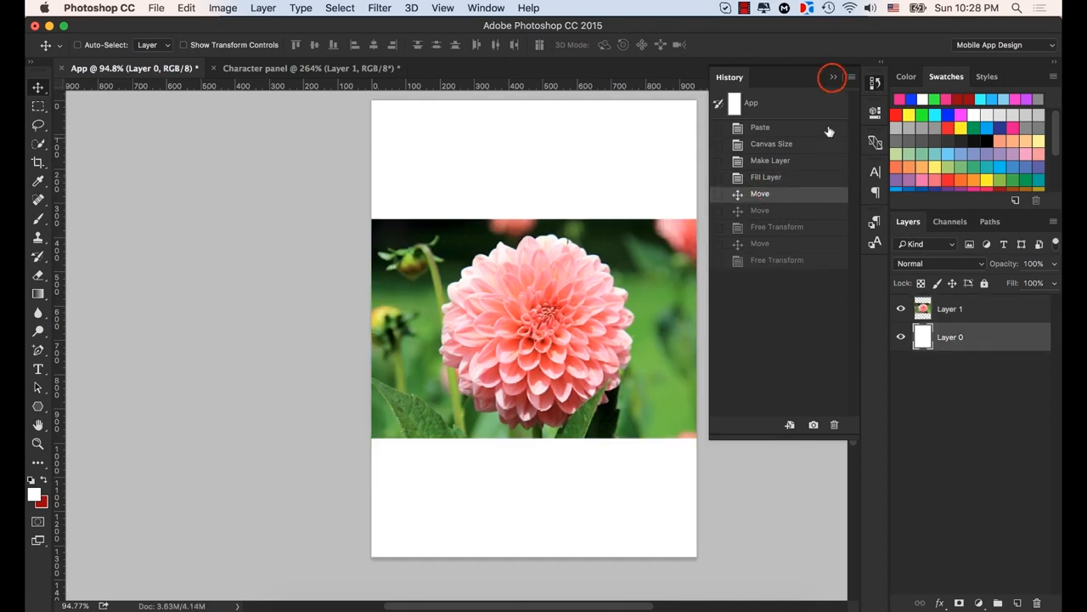
click(832, 79)
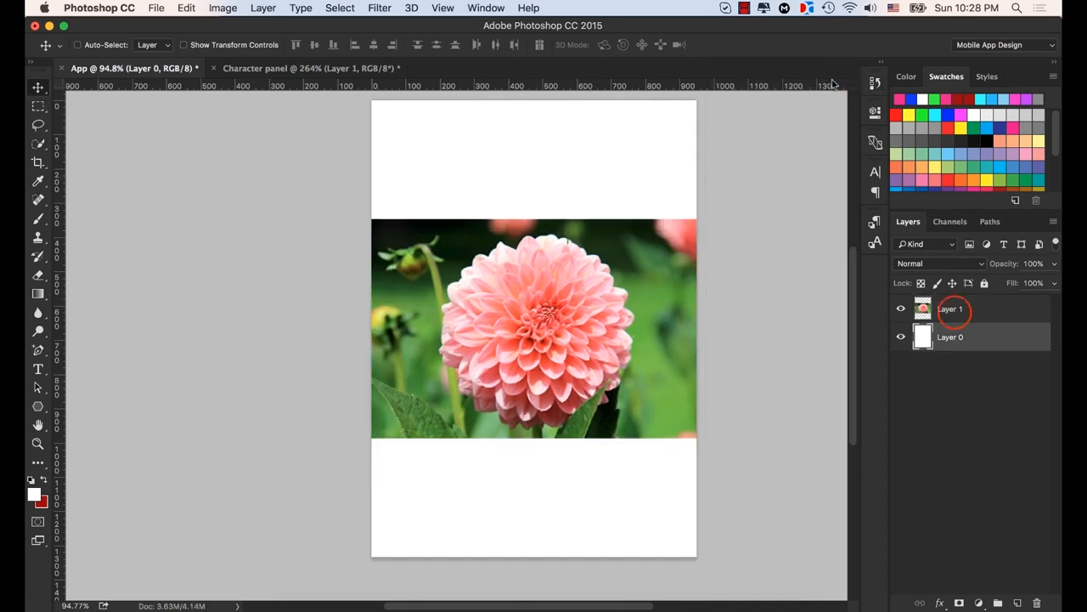
Convert the flower image's Layer 1 to a smart object.
click(951, 311)
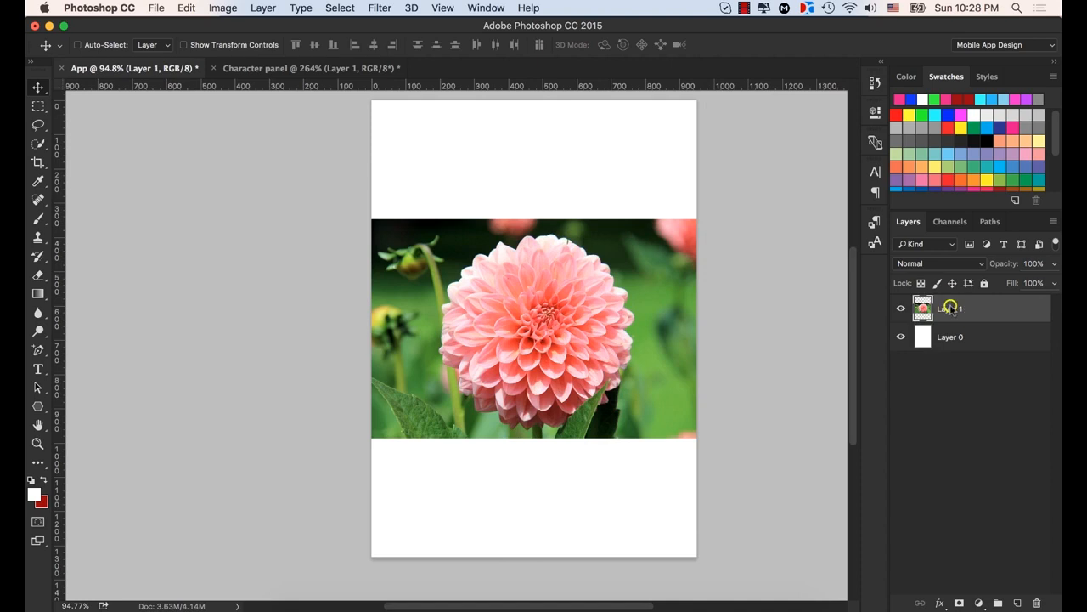
right_click(950, 309)
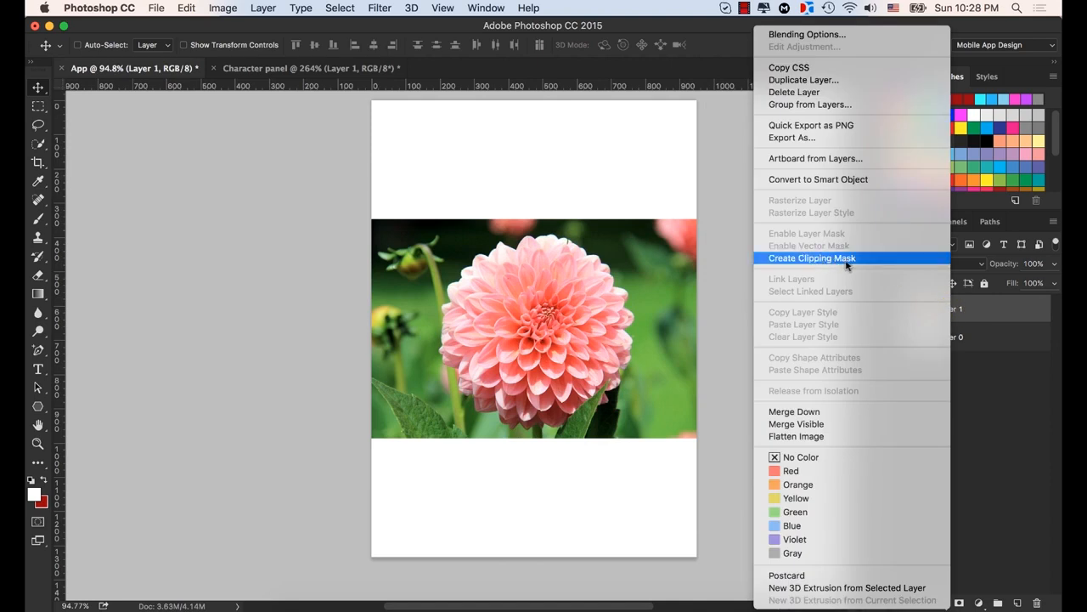
click(799, 181)
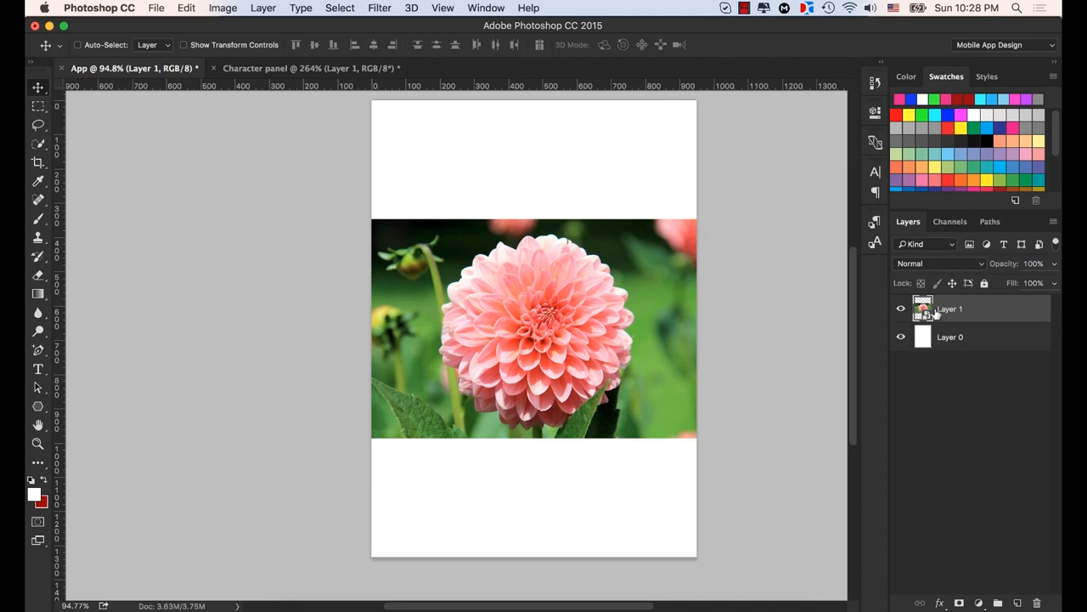
Scale the flower smart object down about its center to about 15% of its original size.
key(super+t)
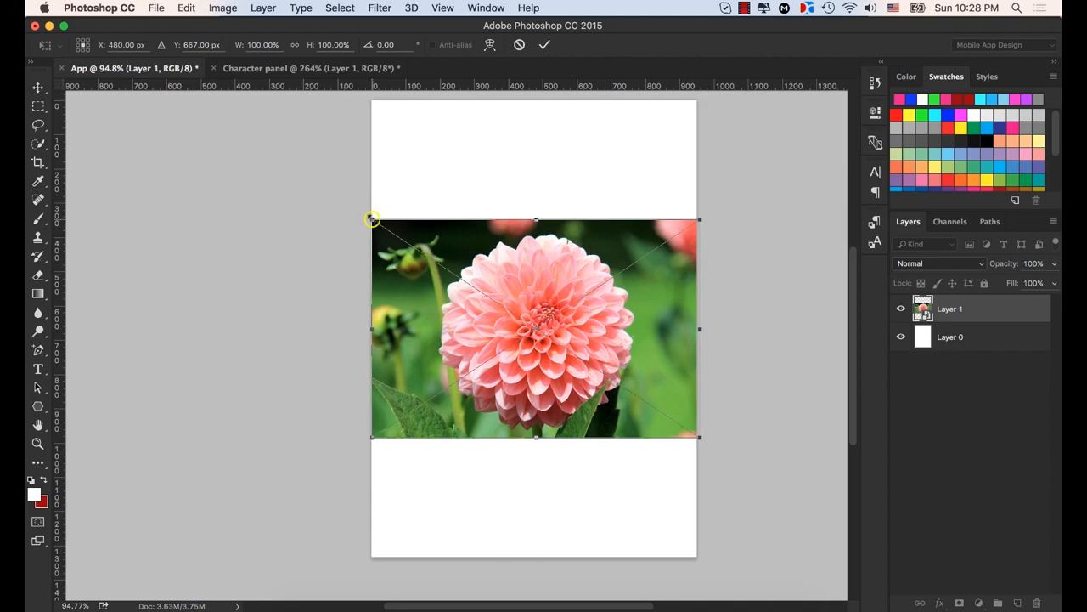
drag(371, 217, 513, 308)
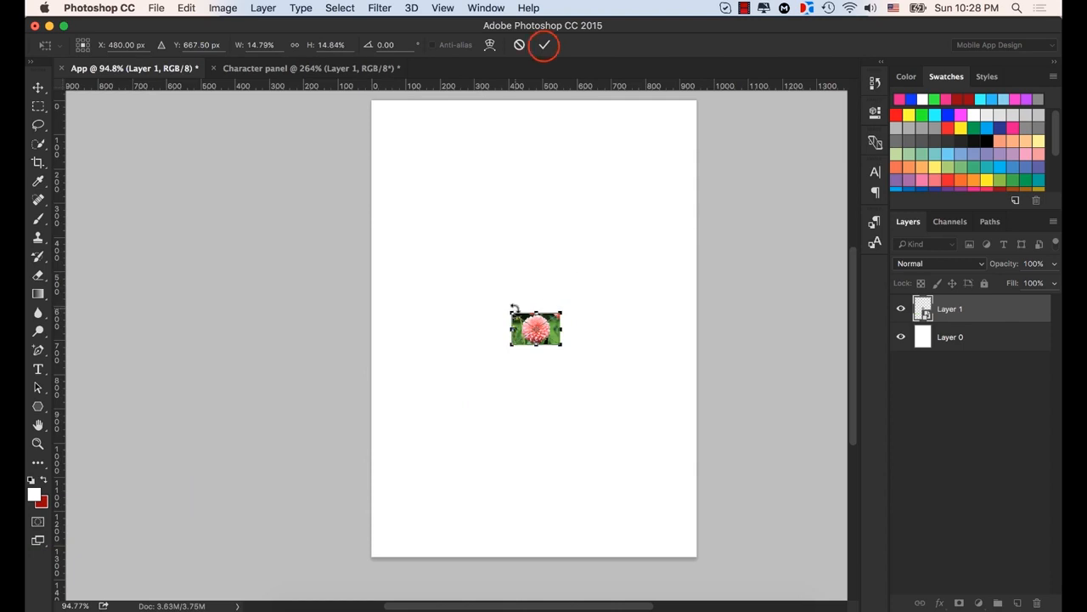
click(545, 44)
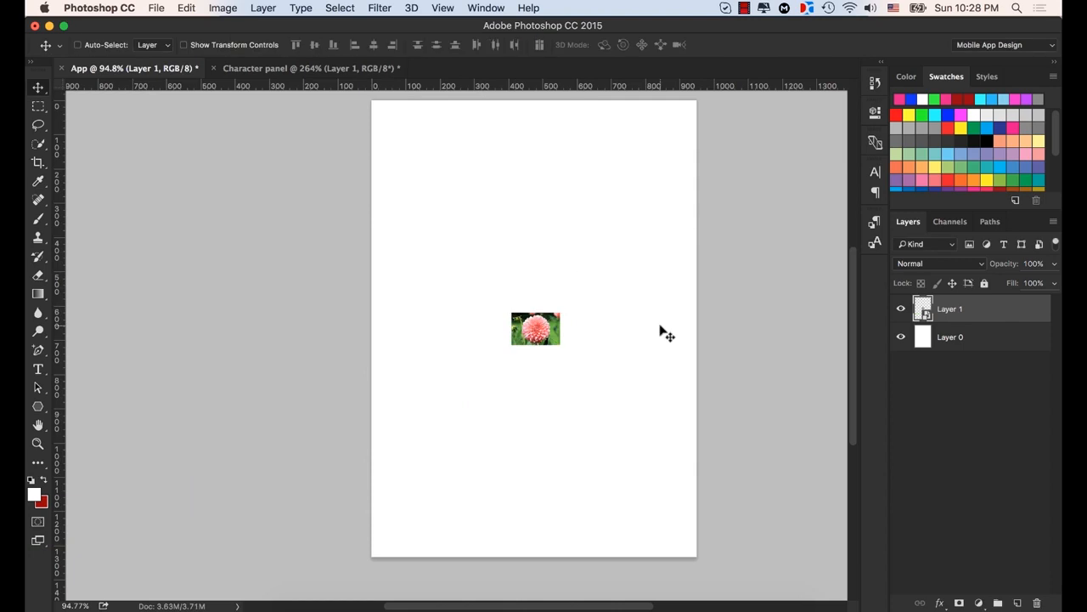
Scale the small flower smart object back up about its center to nearly the full canvas width.
key(super)
key(super+t)
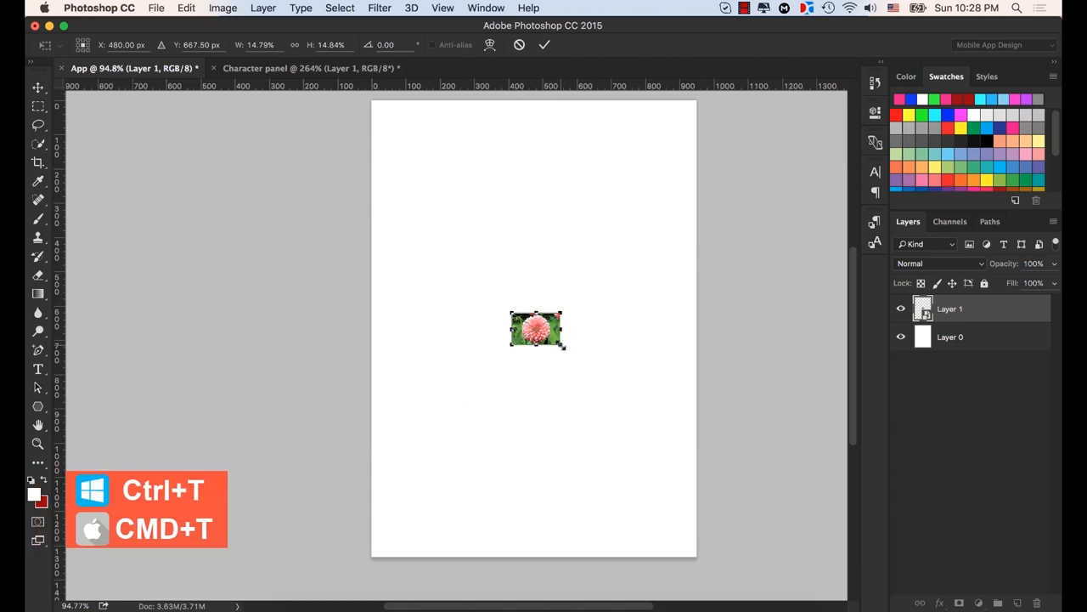
drag(563, 346, 696, 435)
click(544, 44)
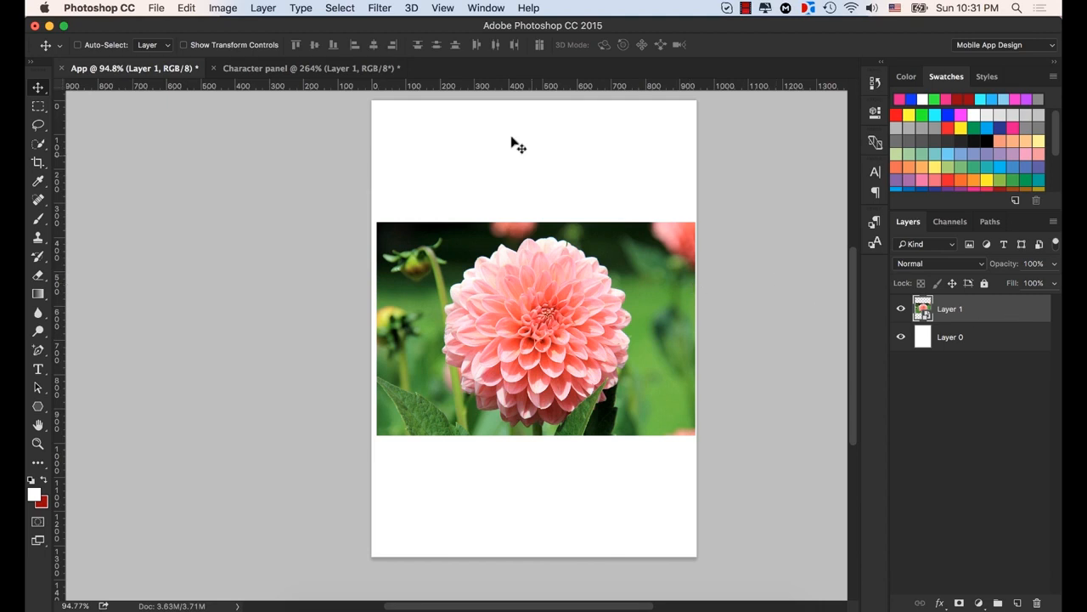
Apply a Gaussian Blur with a 12.0-pixel radius to the flower smart object.
click(378, 9)
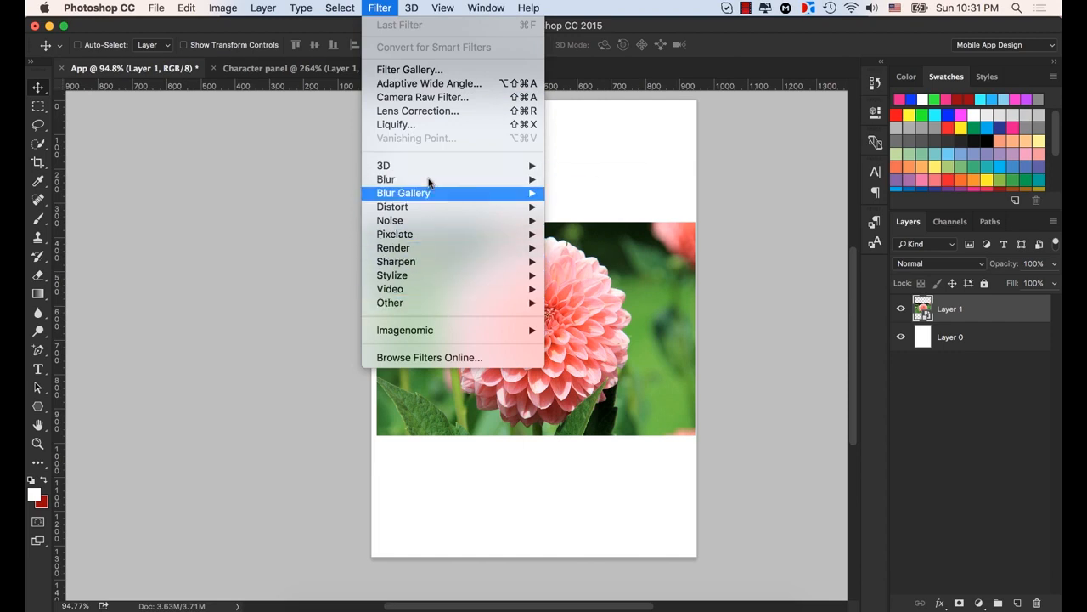
mouse_move(429, 180)
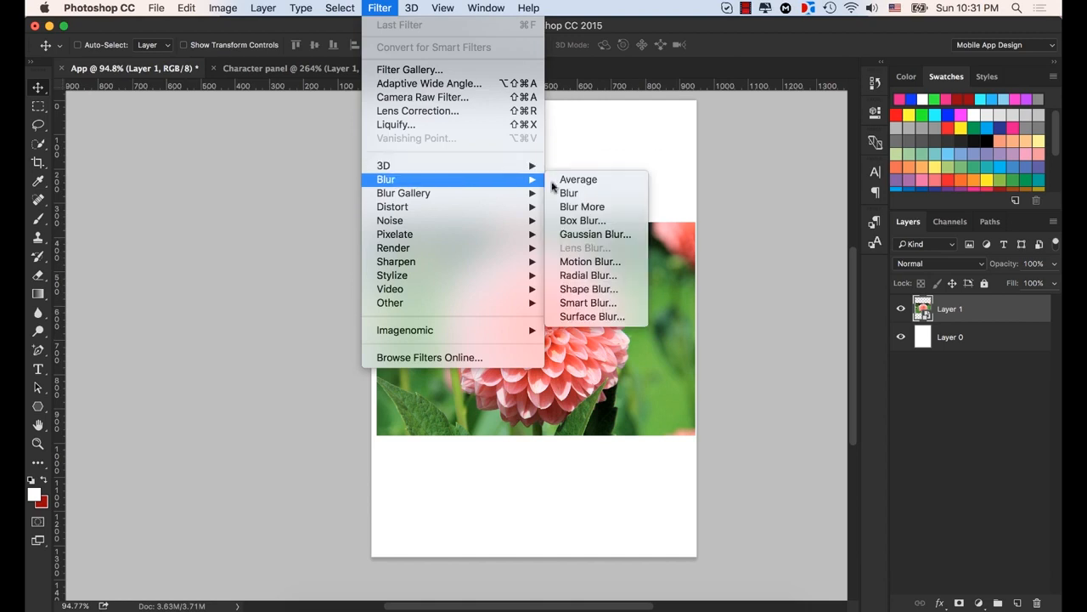
click(599, 234)
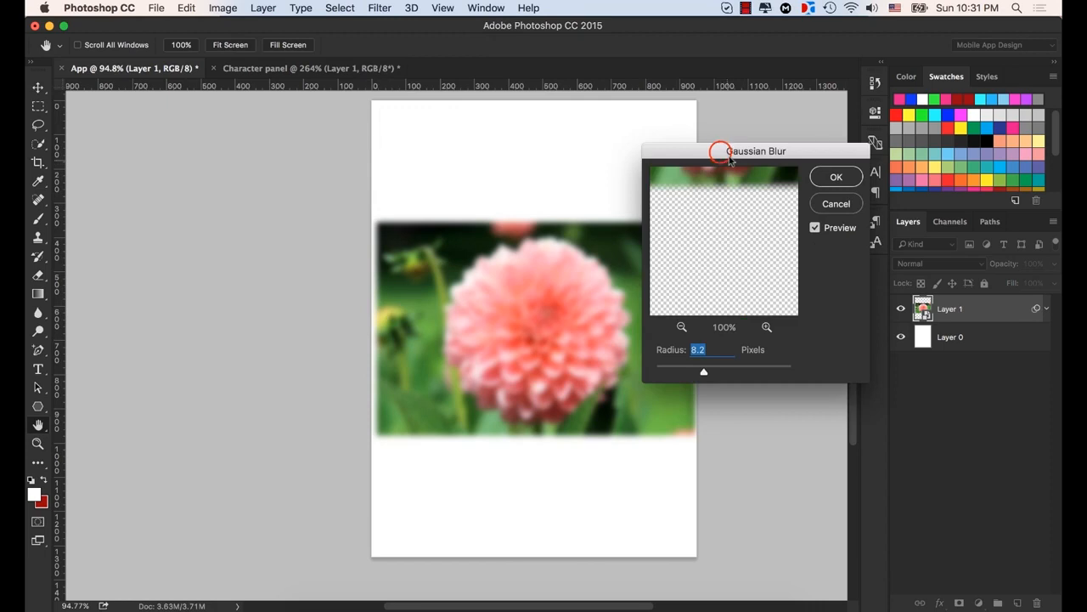
drag(720, 153, 778, 95)
mouse_move(751, 309)
mouse_down()
mouse_move(824, 308)
mouse_move(723, 314)
mouse_move(759, 309)
mouse_up()
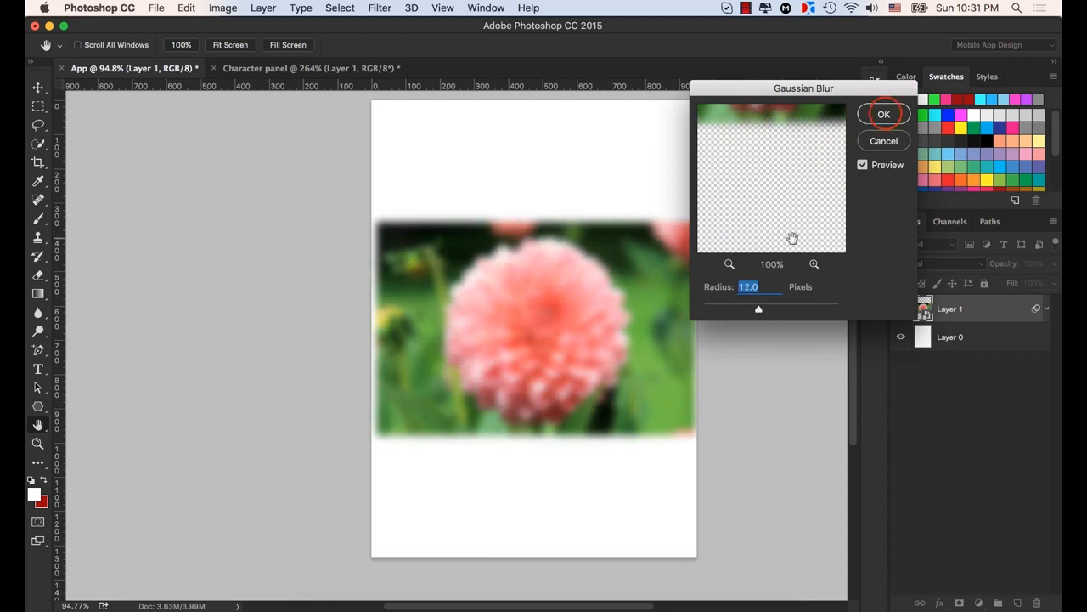
click(884, 114)
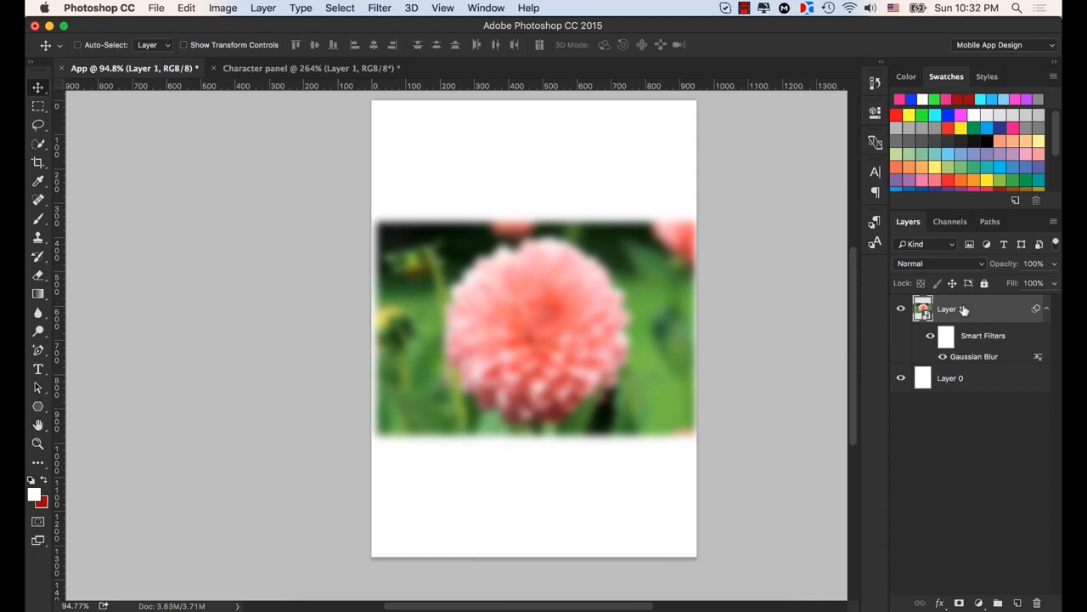
click(379, 8)
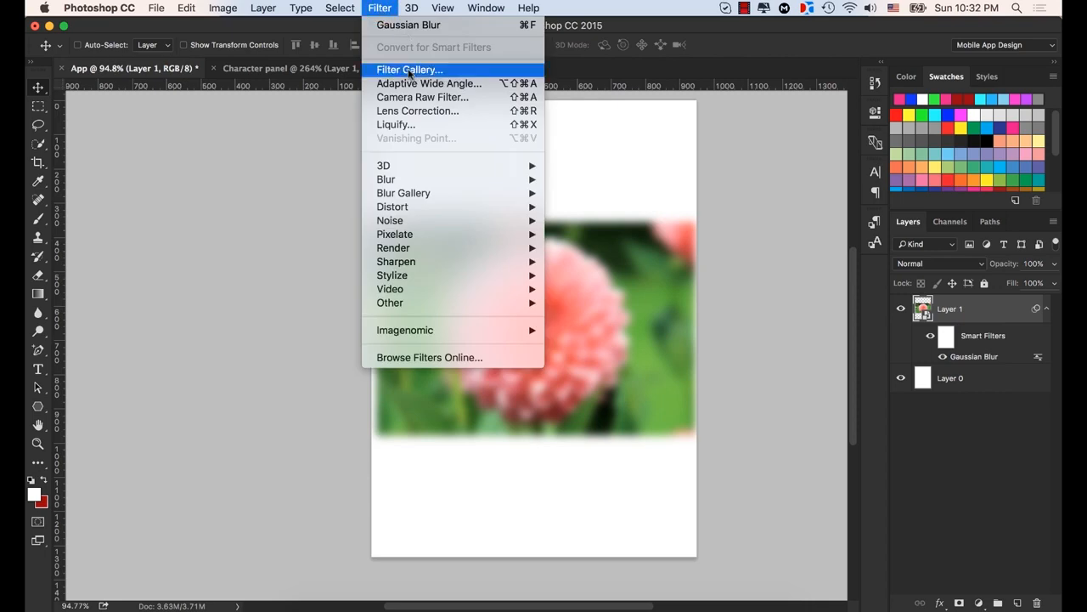
click(381, 8)
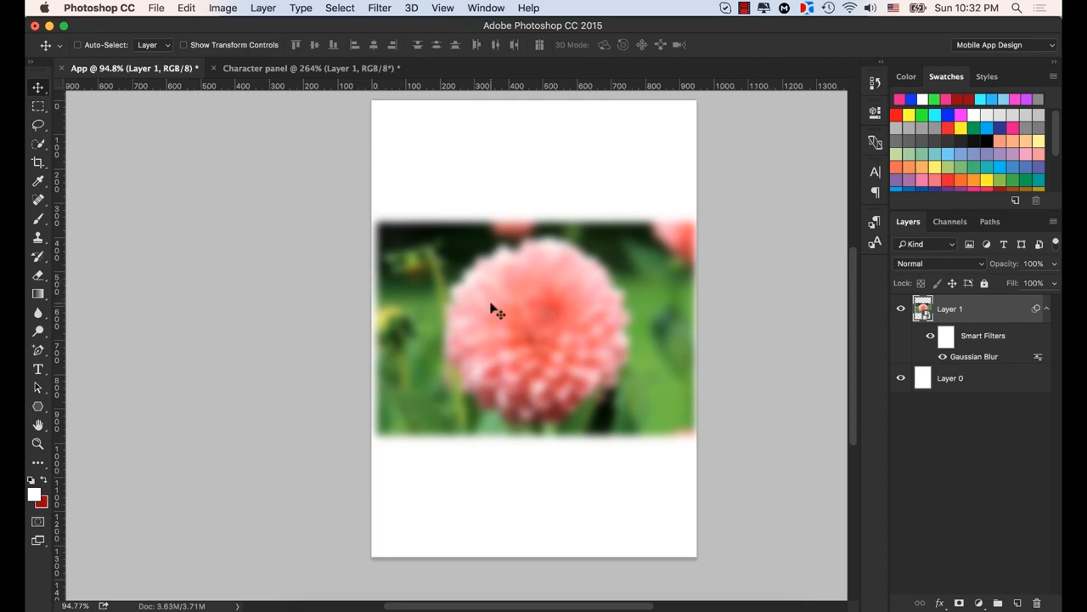
Lower the radius of Layer 1's Gaussian Blur smart filter slightly and hide the layer's smart filters.
click(979, 358)
double_click(978, 358)
click(758, 310)
mouse_move(759, 311)
mouse_down()
mouse_move(717, 312)
mouse_move(828, 310)
mouse_move(747, 308)
mouse_up()
click(884, 115)
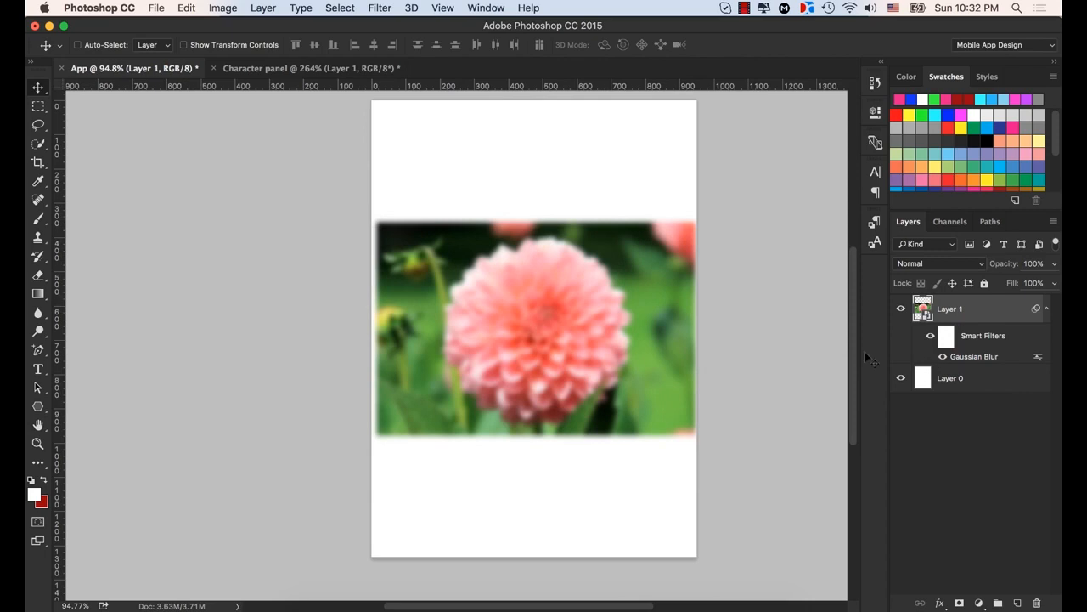
click(930, 336)
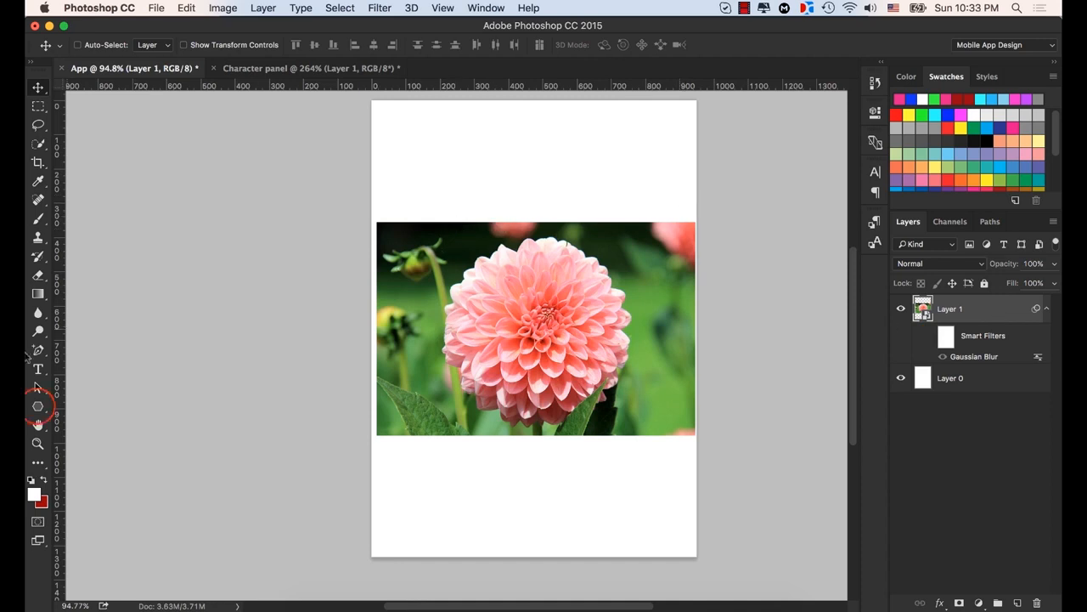
Draw a five-sided polygon shape, about 509 by 505 px, over the canvas's upper-left corner.
click(38, 406)
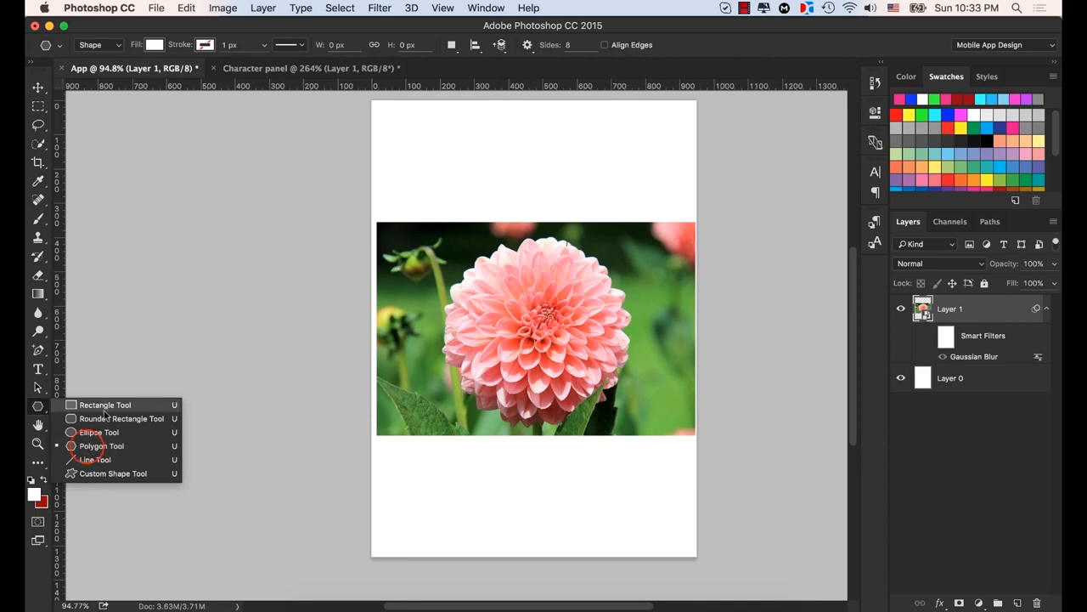
click(87, 446)
click(581, 45)
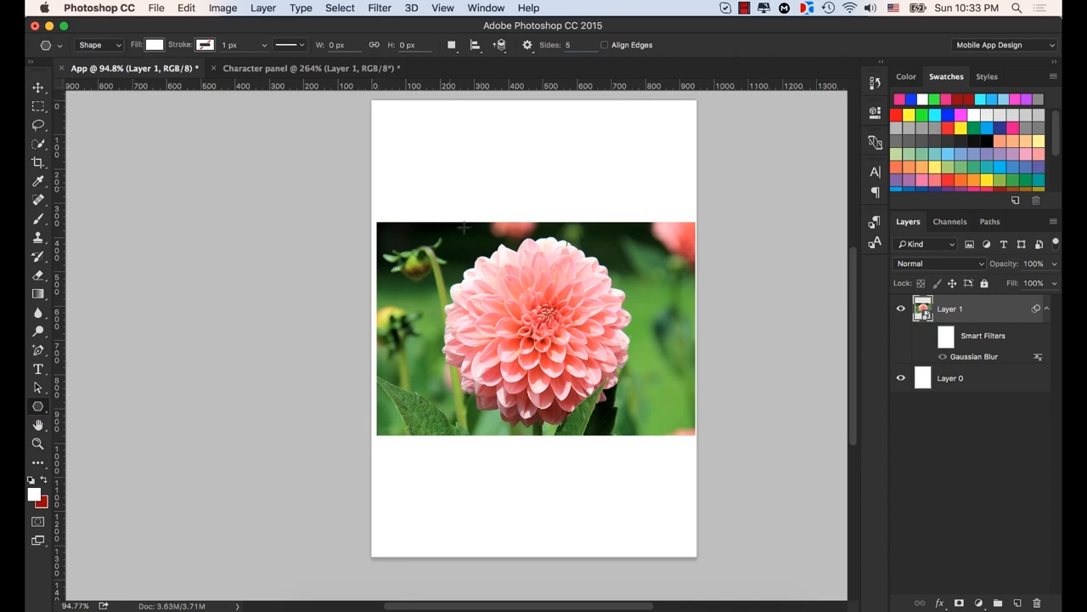
drag(439, 133, 523, 176)
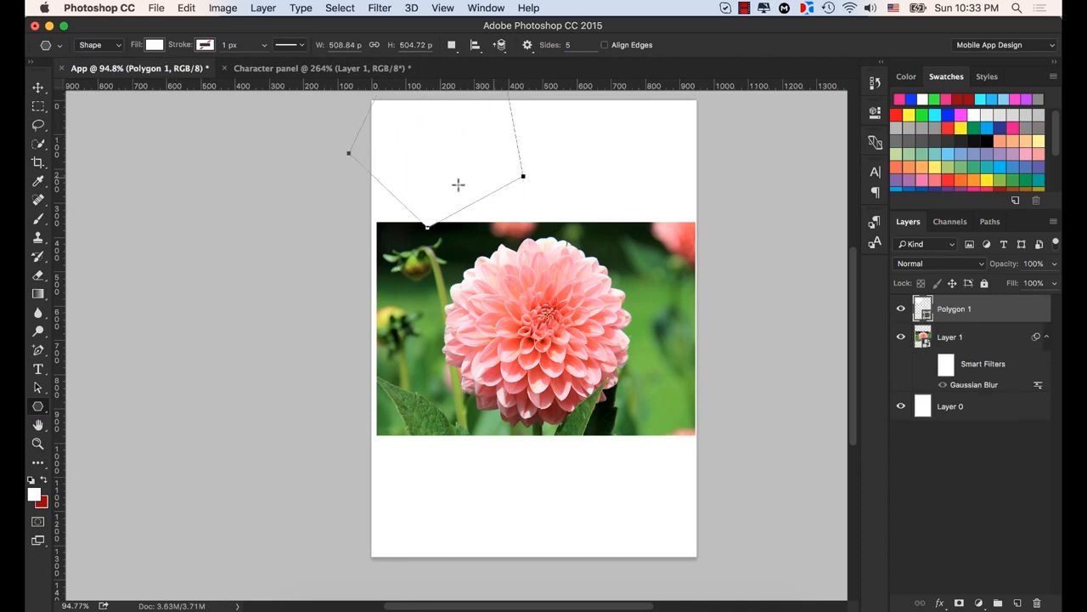
click(37, 88)
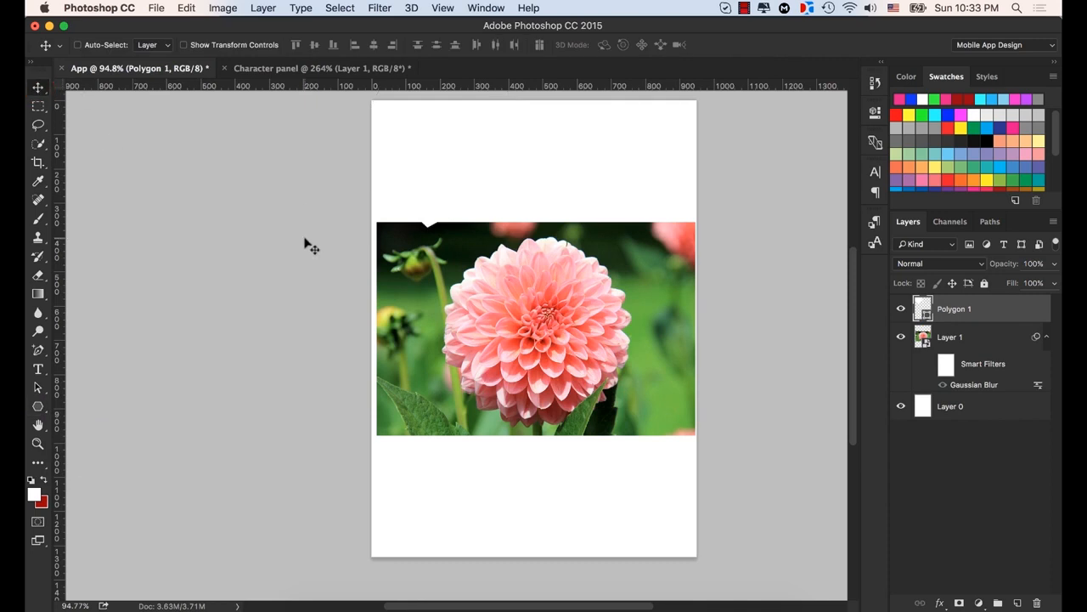
Fill the pentagon with light gray and move it so it overlaps the upper half of the flower.
key(u)
click(154, 44)
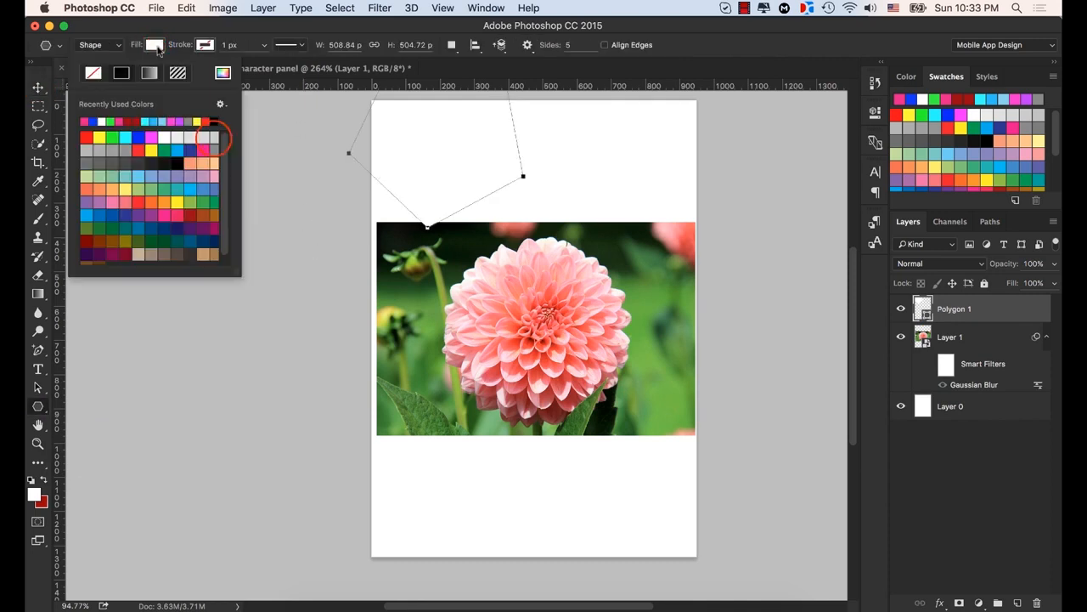
click(213, 137)
click(37, 87)
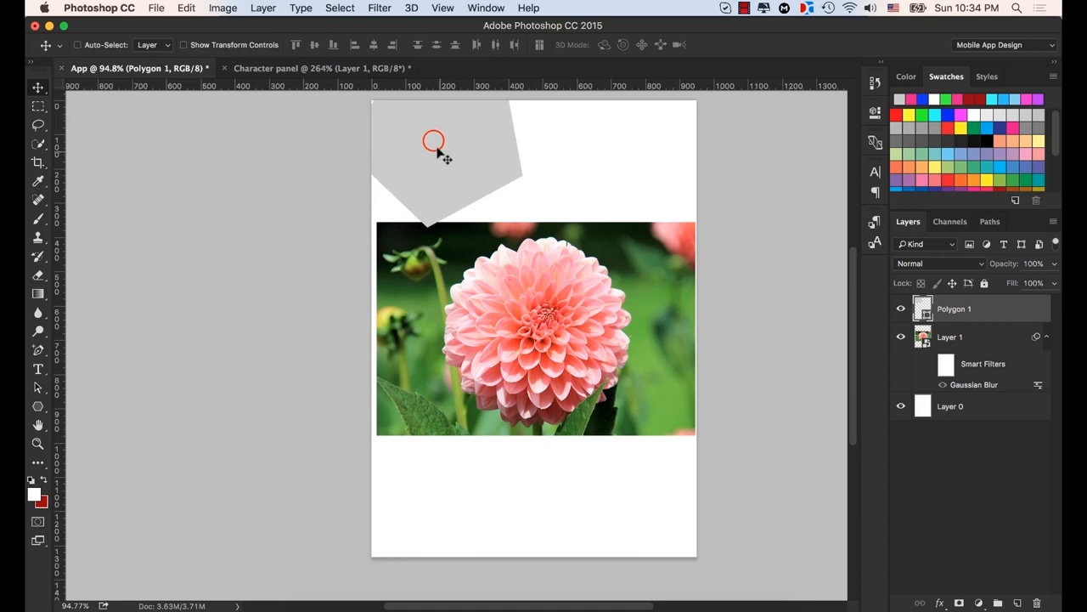
drag(437, 151, 528, 236)
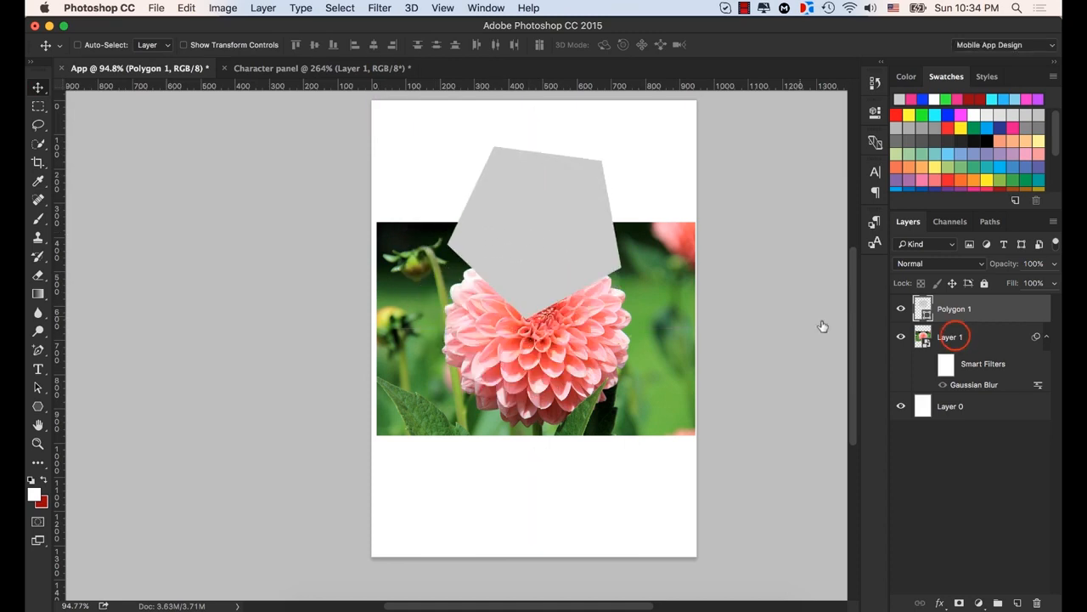
Move Layer 1 above Polygon 1 in the layer stack and collapse its smart filter list.
click(956, 338)
click(969, 337)
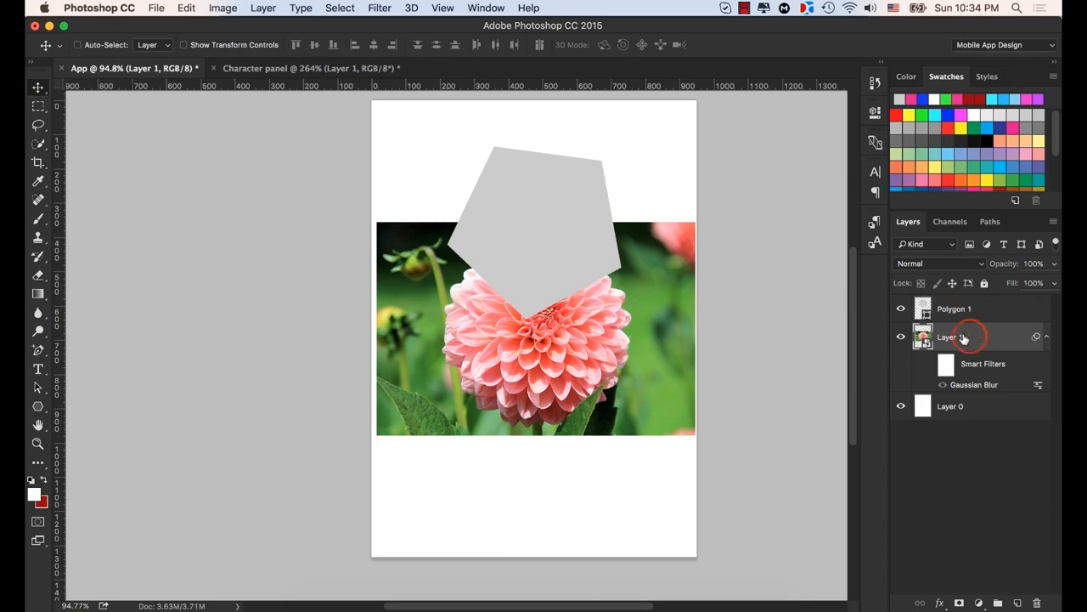
click(971, 338)
drag(971, 338, 971, 308)
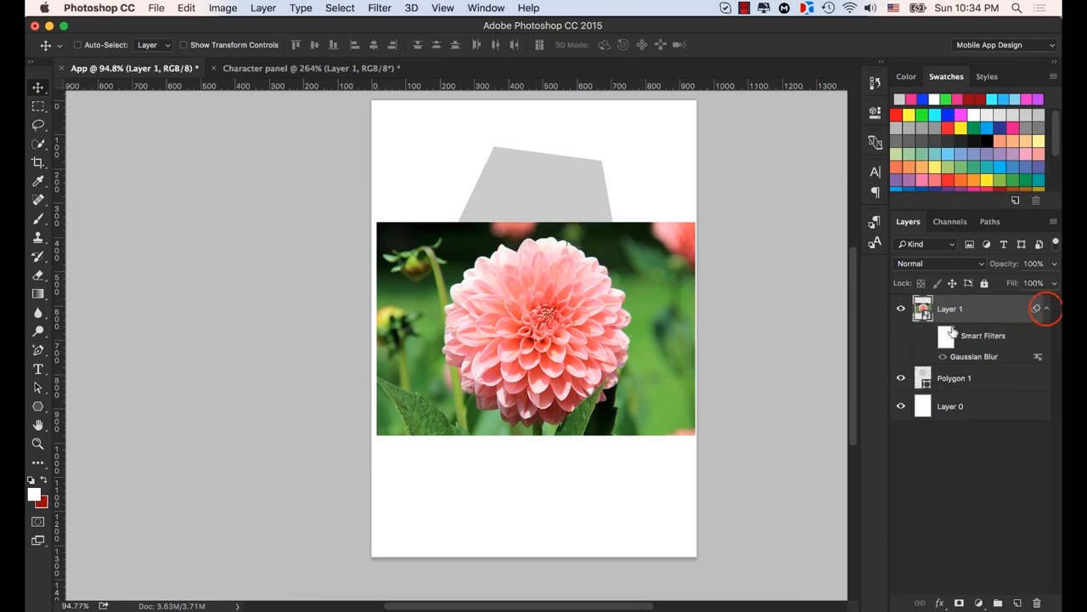
click(1046, 310)
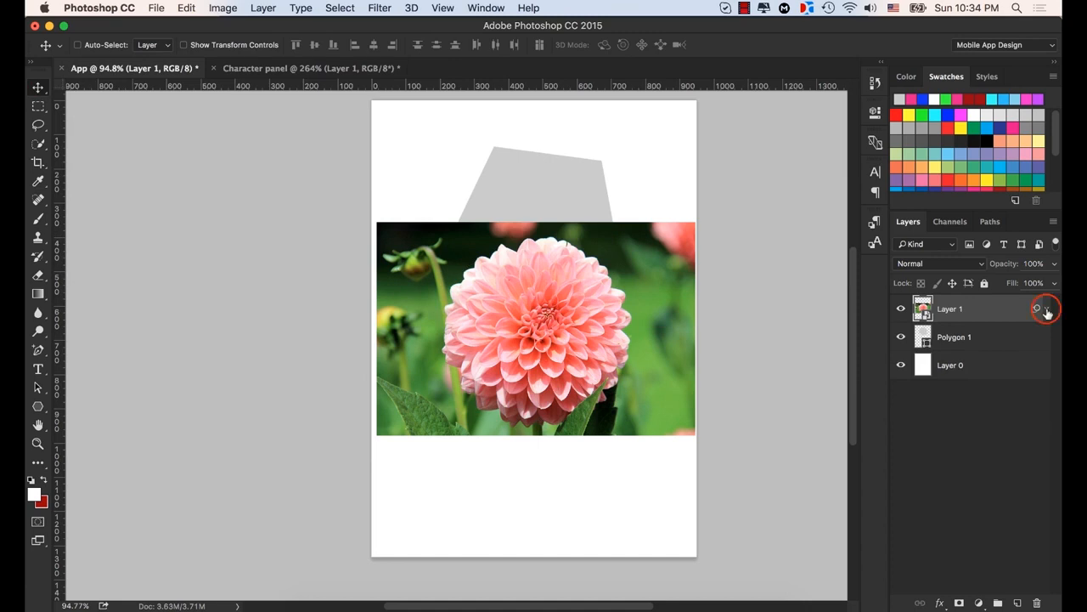
Clip Layer 1 to the Polygon 1 layer with a clipping mask and move the flower up so it fills the pentagon.
right_click(973, 309)
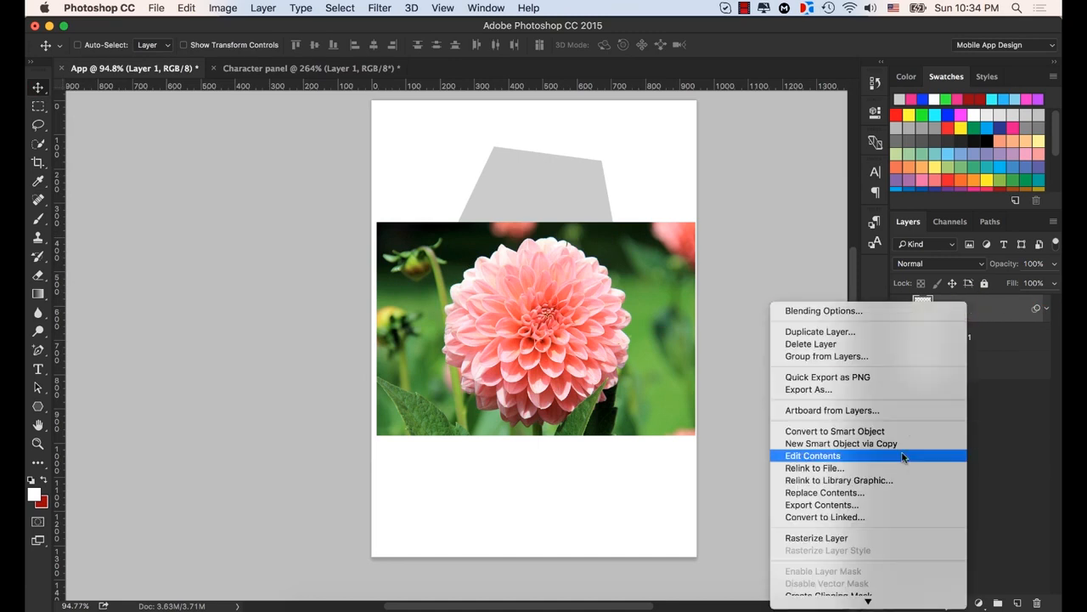
click(837, 389)
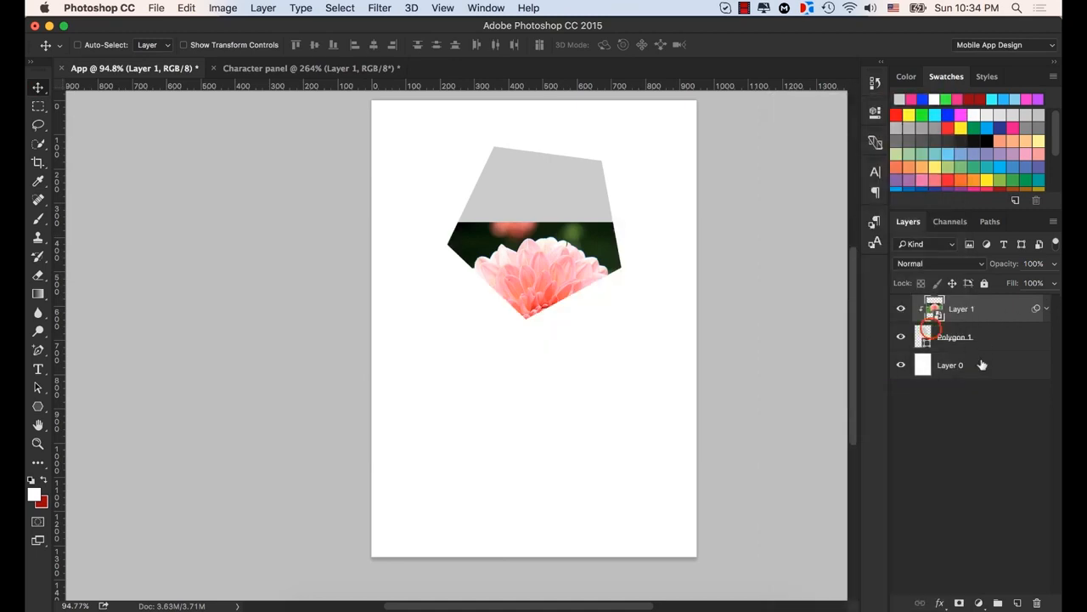
click(935, 337)
click(963, 310)
drag(529, 260, 544, 217)
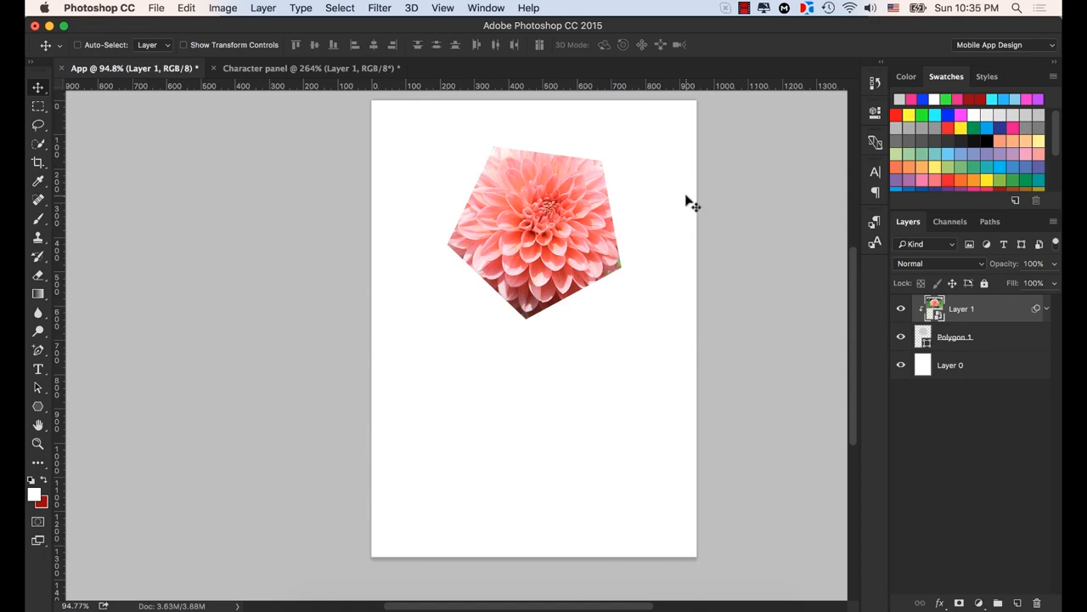
Release Layer 1's clipping mask from the polygon.
right_click(972, 306)
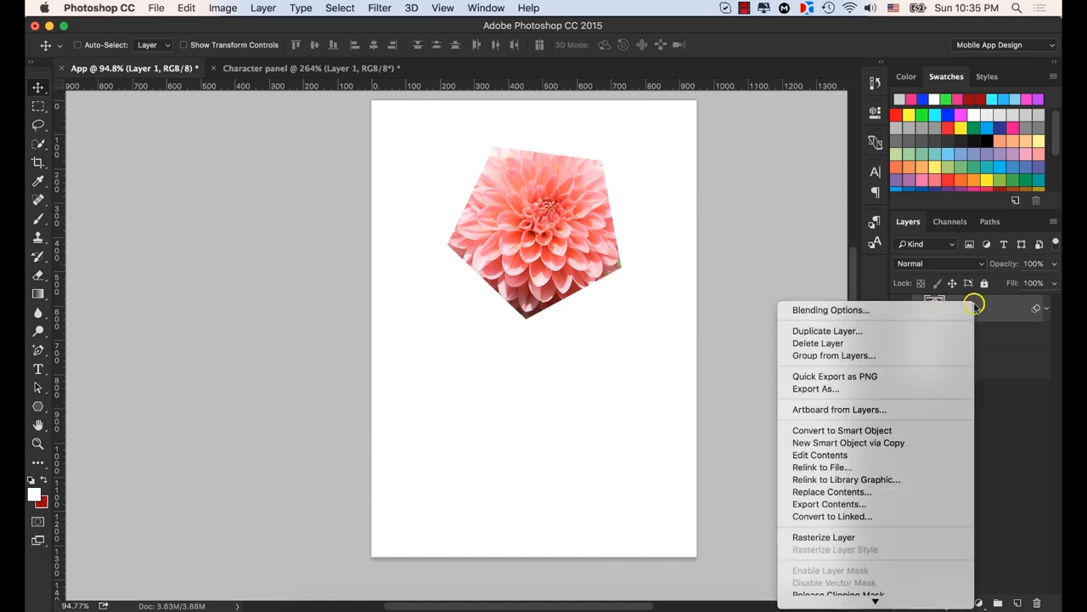
scroll(918, 378, down, 5)
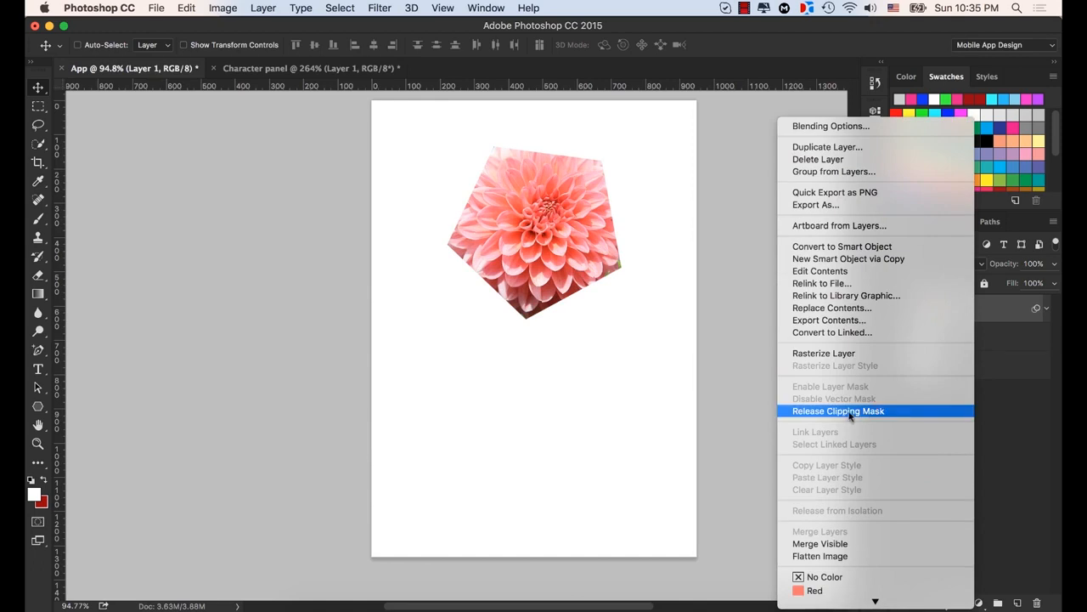
click(889, 413)
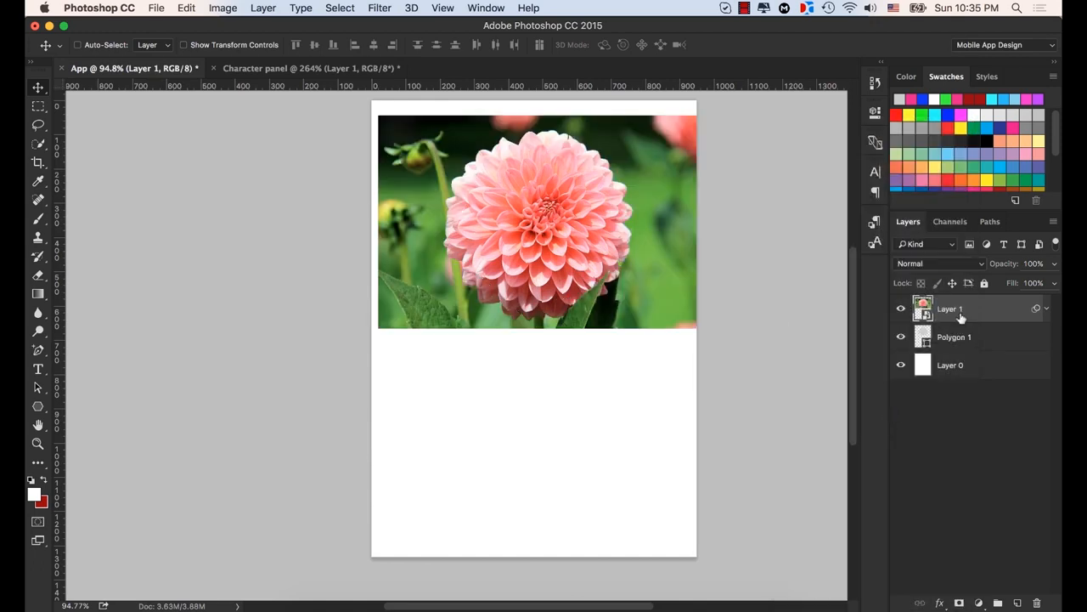
Add the text "Flower" in the blank area below the flower photo.
click(38, 369)
click(413, 406)
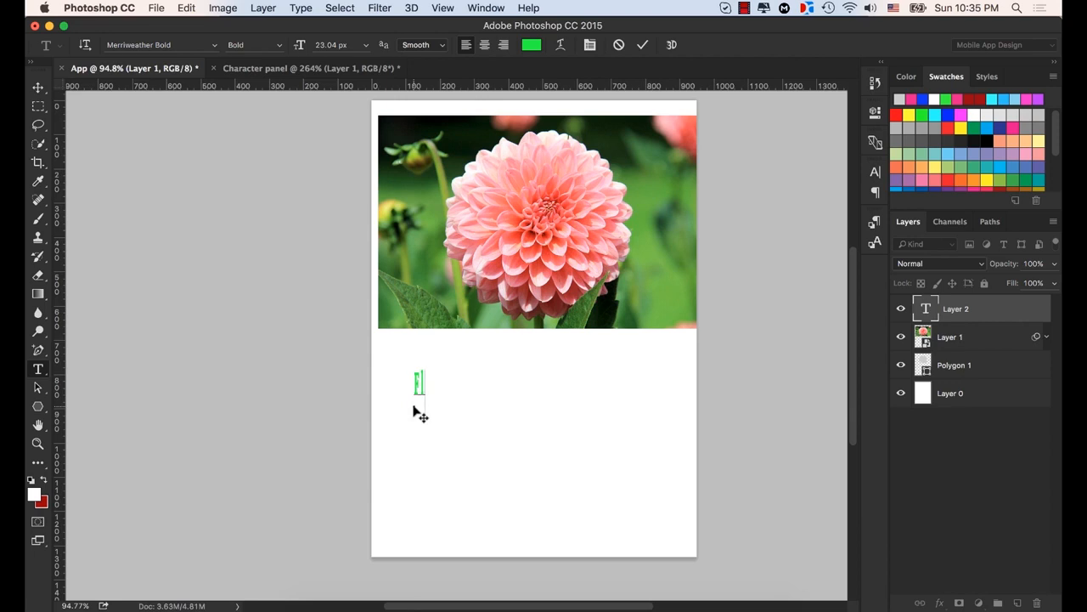
text(Flower)
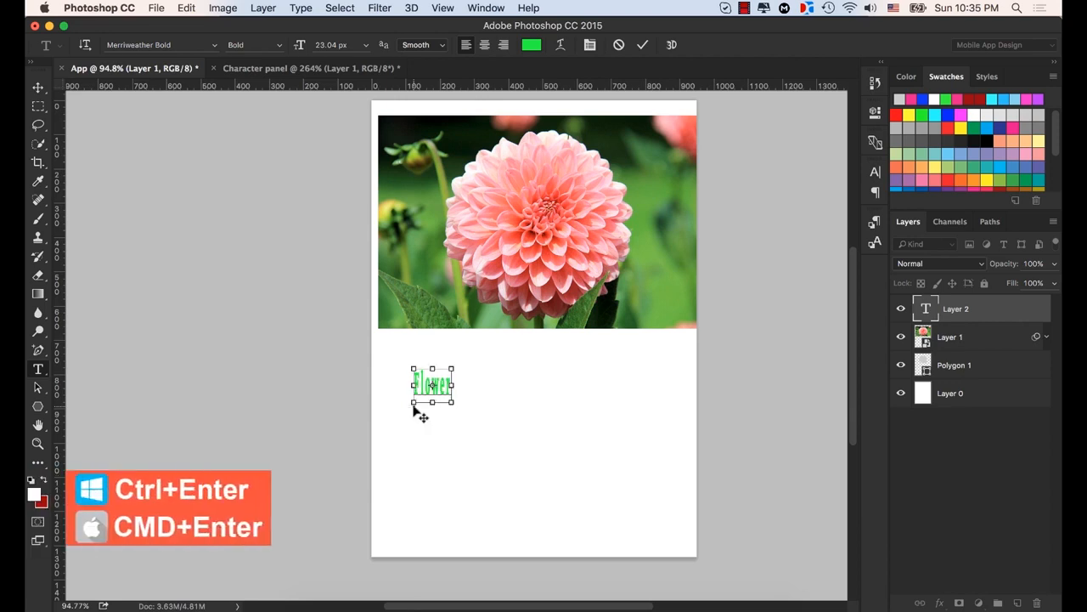
key(super+Return)
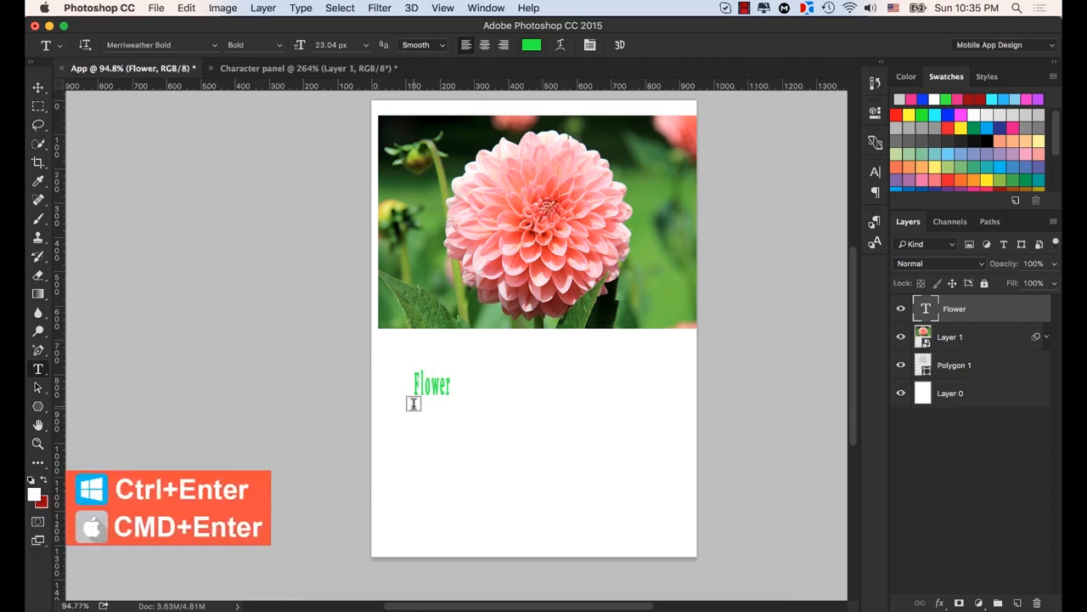
Set the Flower text's font size to 188.04 px and its vertical scale to 273%.
click(875, 175)
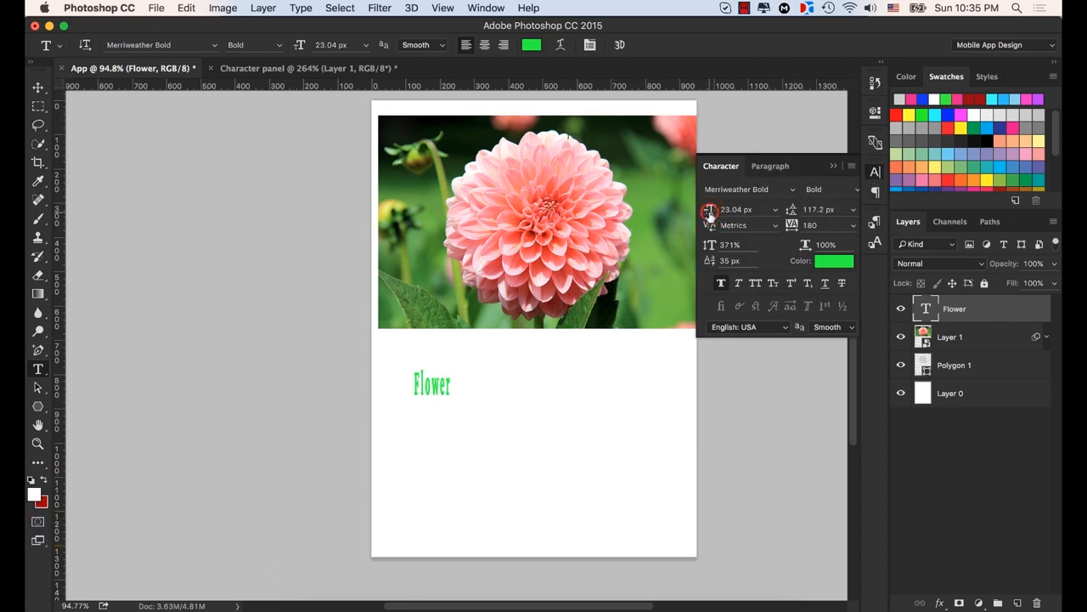
drag(709, 211, 732, 240)
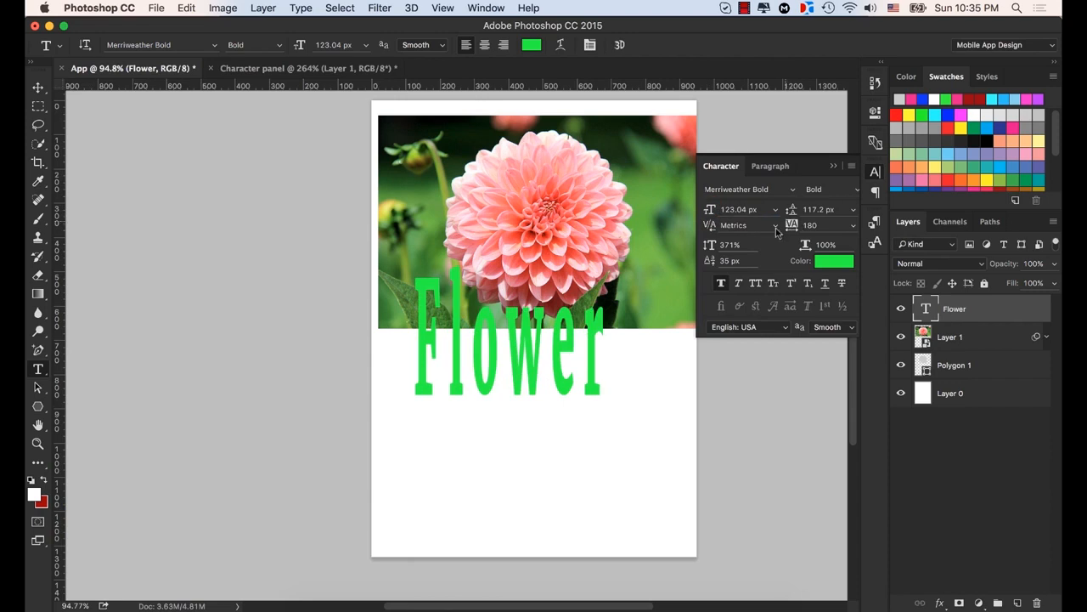
drag(710, 246, 714, 210)
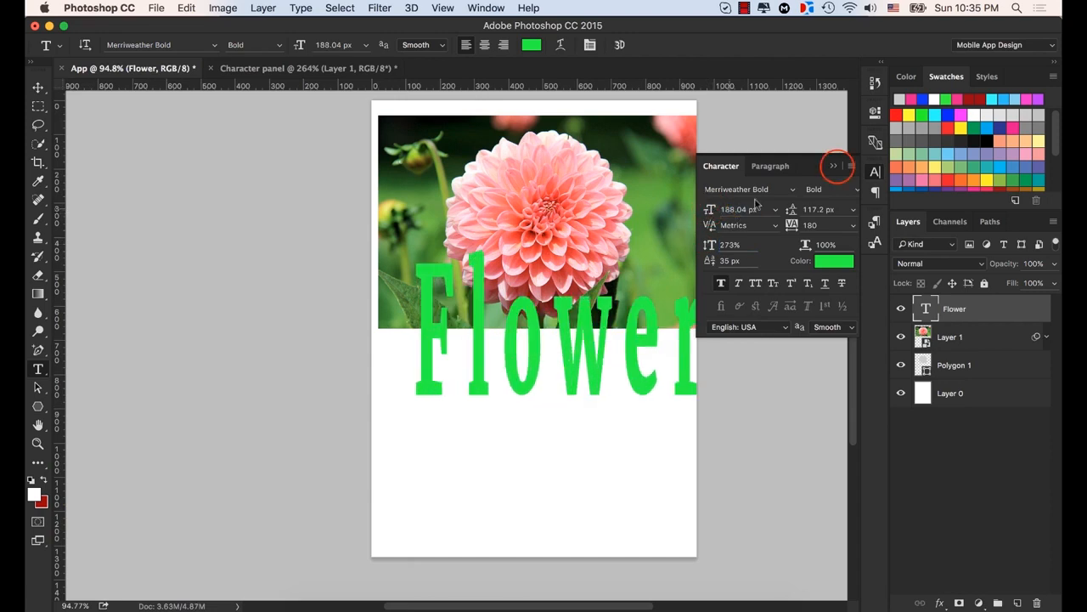
click(832, 166)
Shift the Flower text slightly left so the whole word fits on the canvas, and place its layer directly below Layer 1.
click(38, 88)
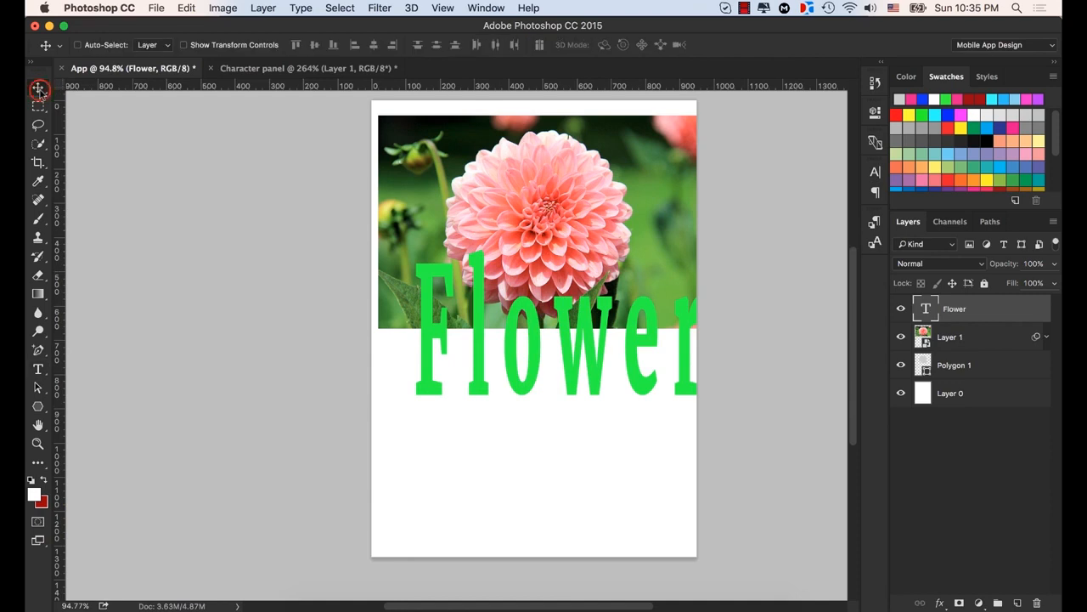
drag(590, 366, 574, 364)
click(984, 307)
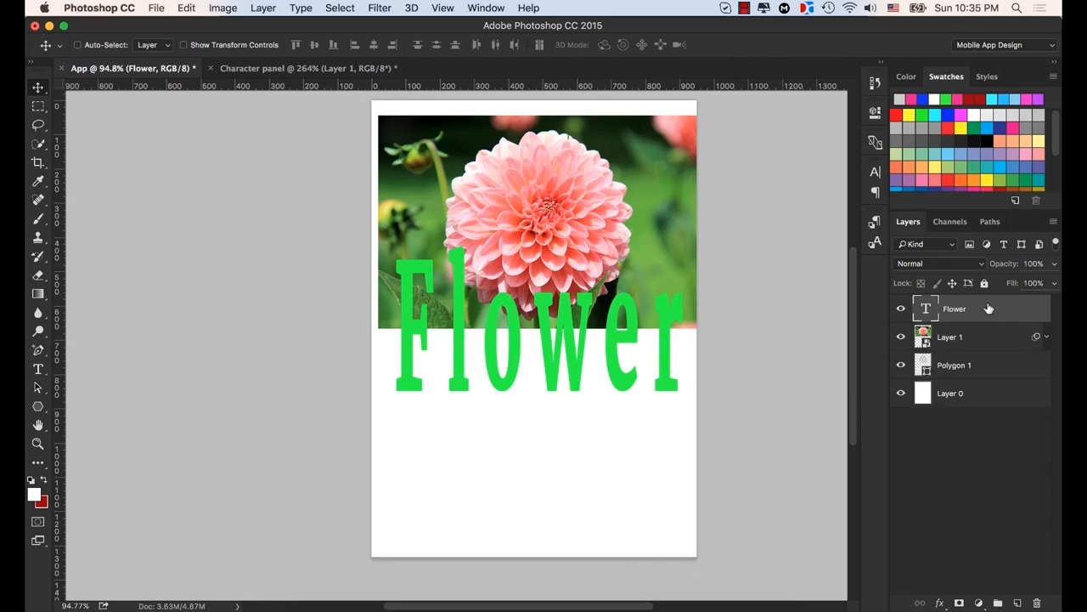
drag(988, 308, 986, 346)
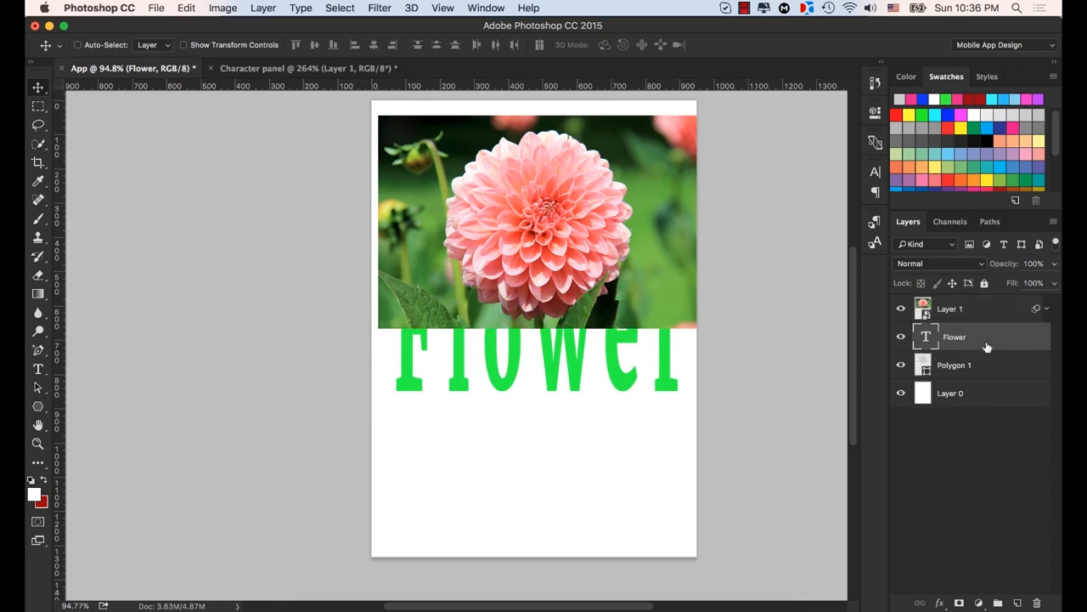
Clip Layer 1 to the Flower text with a clipping mask and move the photo down until it fills the letters.
click(960, 307)
right_click(963, 308)
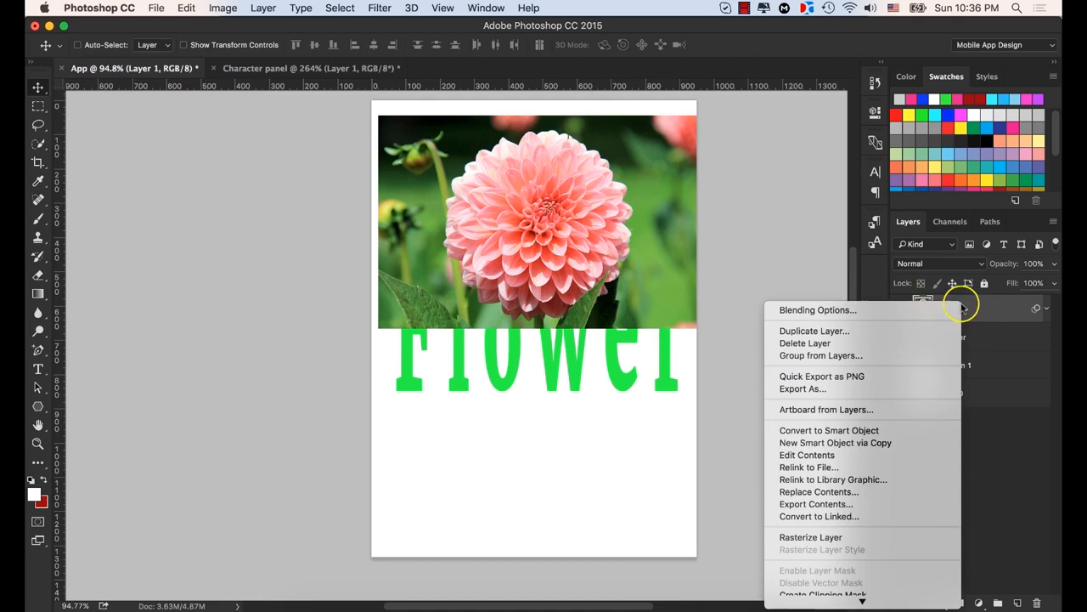
click(837, 532)
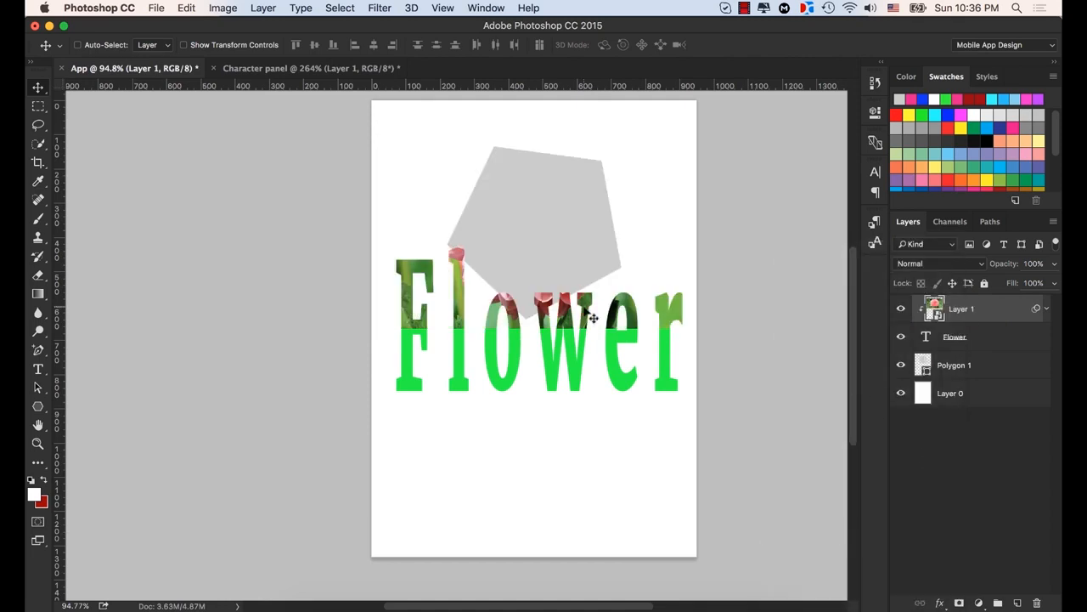
drag(584, 308, 603, 393)
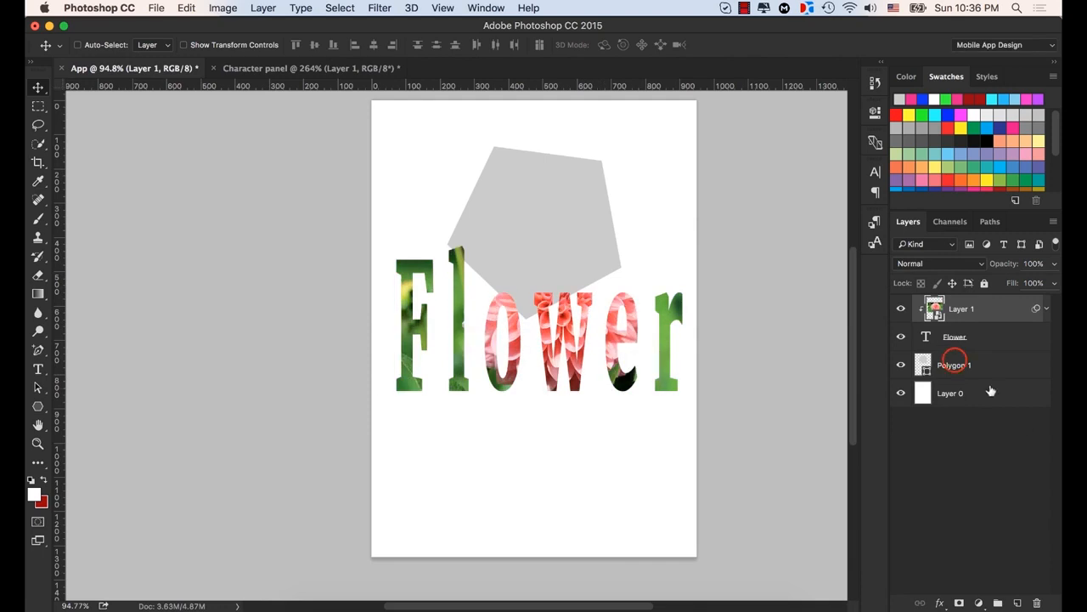
Delete the Polygon 1 layer.
click(955, 363)
drag(954, 364, 1040, 603)
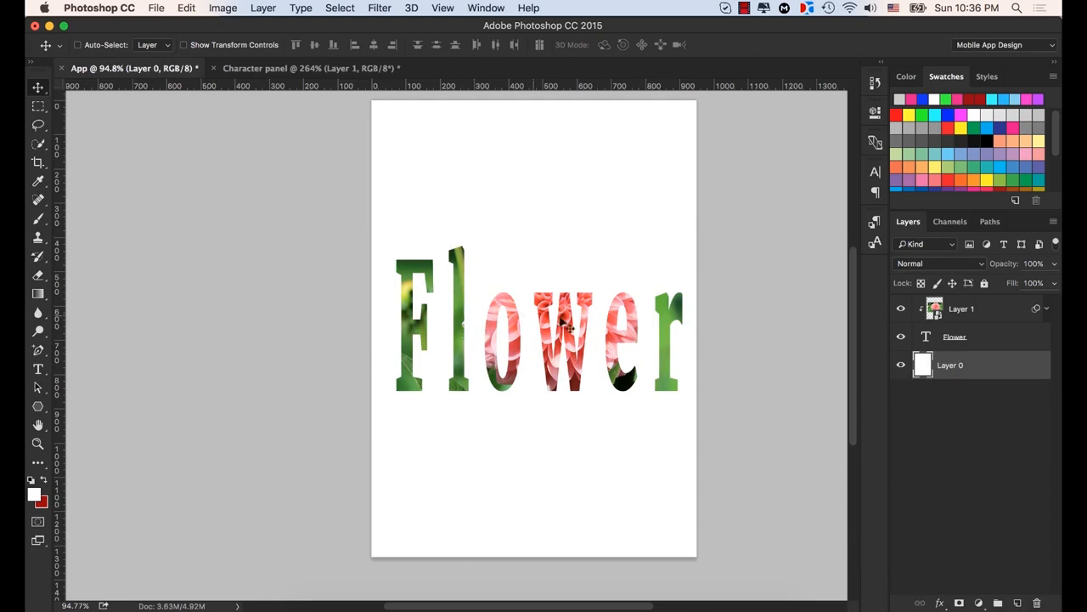
Reposition Layer 1's photo further left inside the Flower lettering, keeping the letters filled.
click(960, 311)
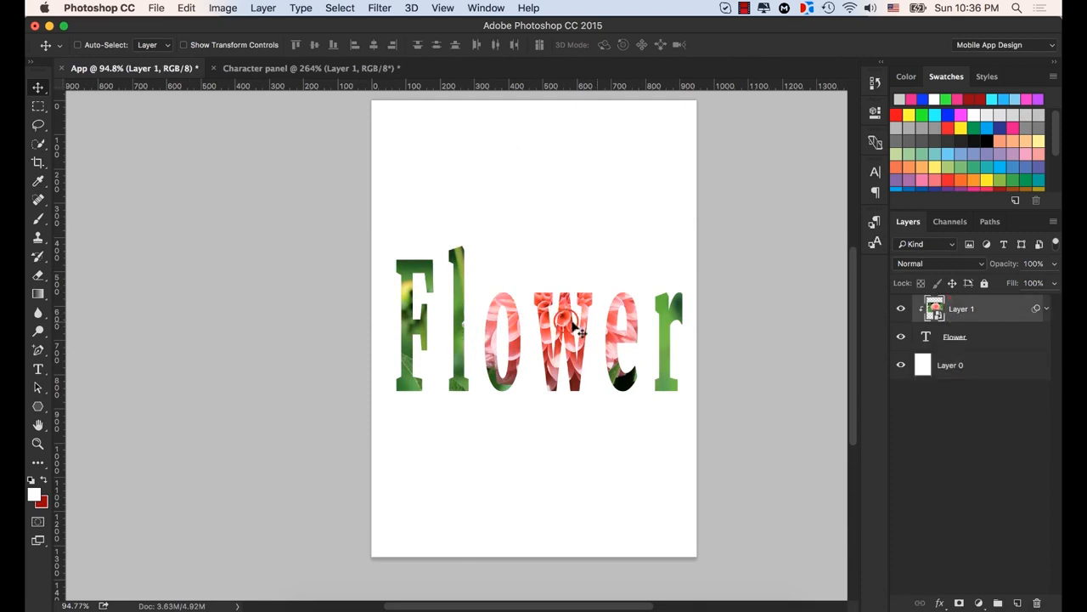
mouse_move(567, 323)
mouse_down()
mouse_move(531, 281)
mouse_move(554, 329)
mouse_move(571, 328)
mouse_move(542, 330)
mouse_move(558, 326)
mouse_up()
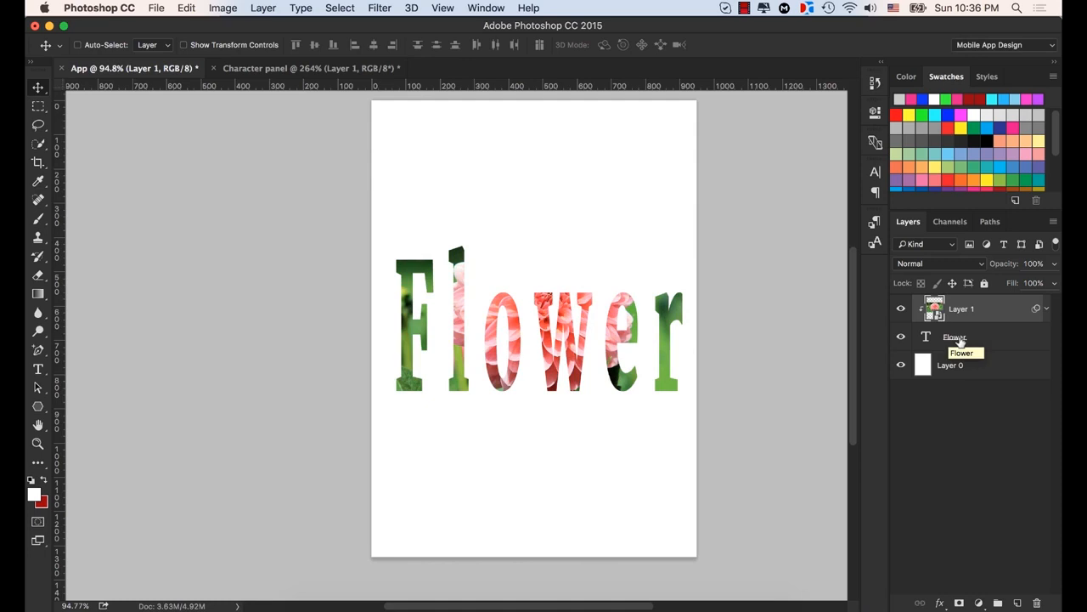
mouse_move(570, 331)
mouse_down()
mouse_move(550, 331)
mouse_move(573, 337)
mouse_move(560, 340)
mouse_up()
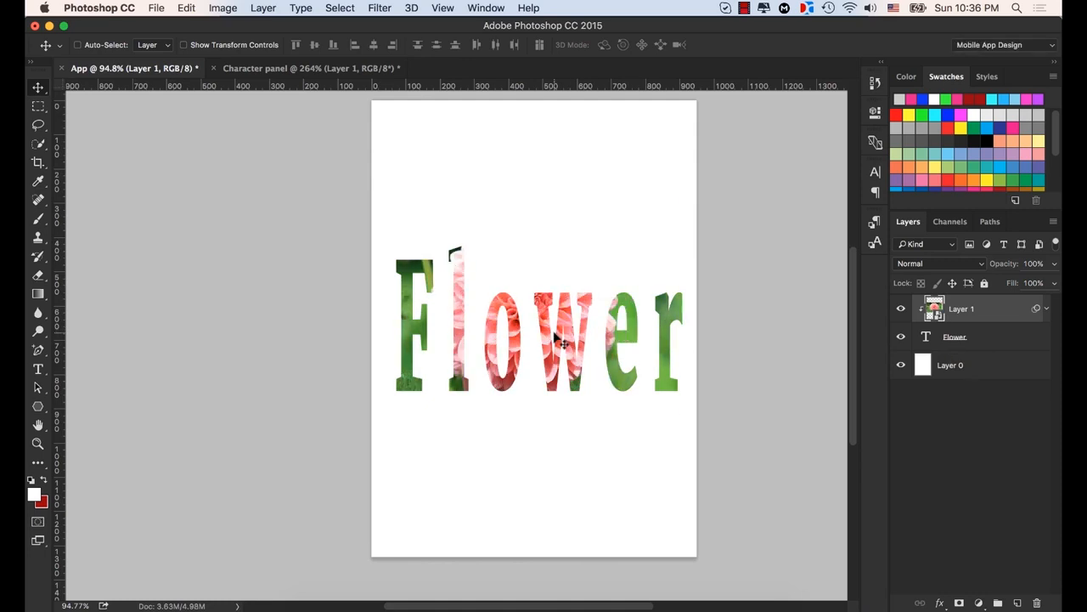